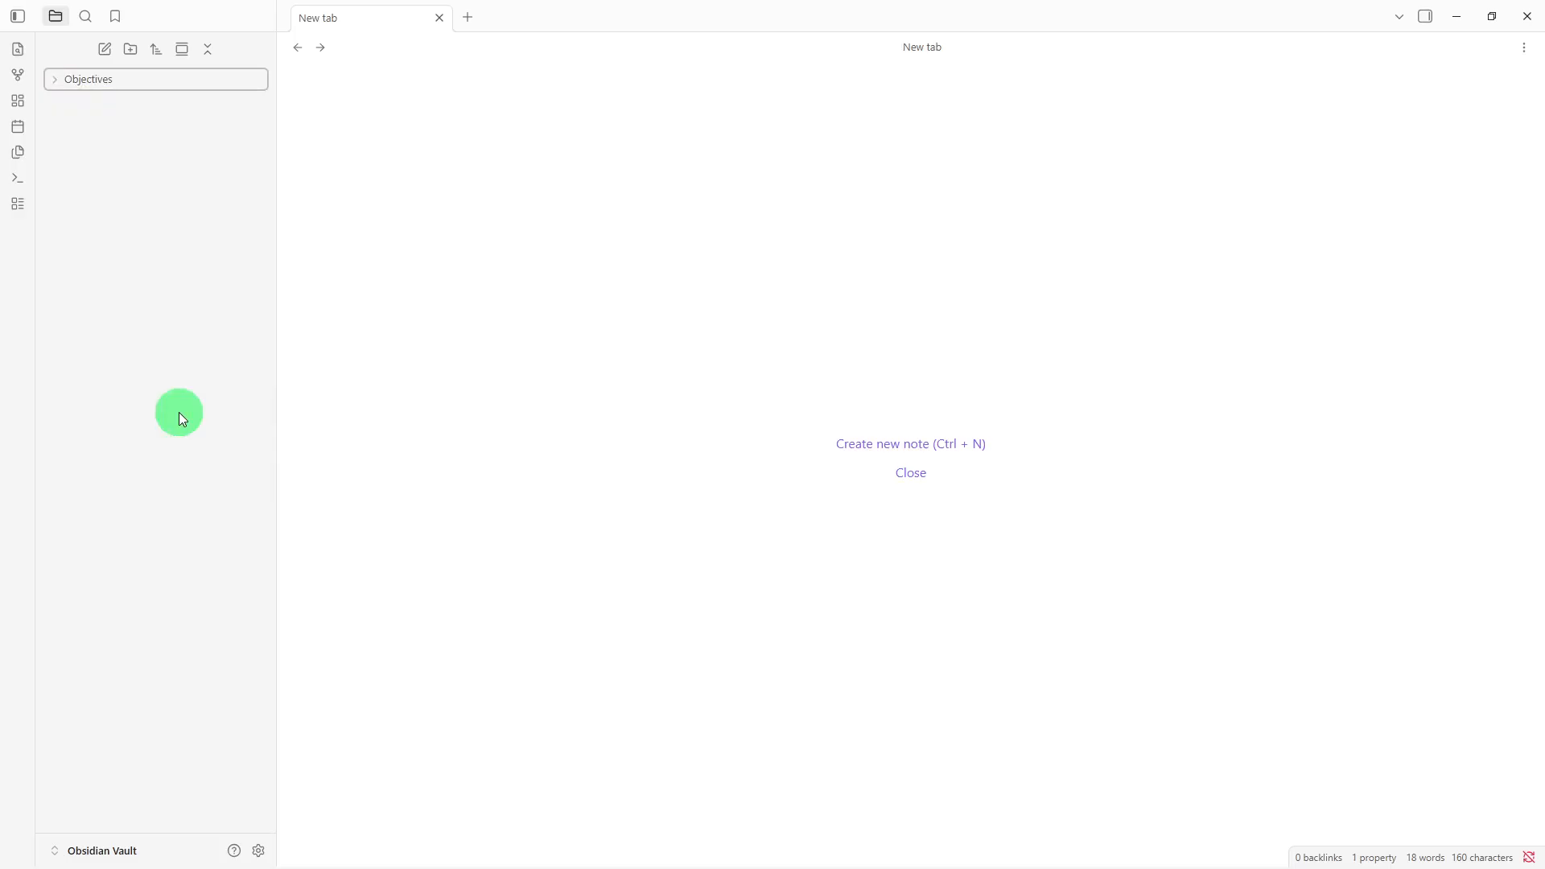
# - Create a new folder named "Key Results" at the top level of the vault
pyautogui.rightClick(180, 416)
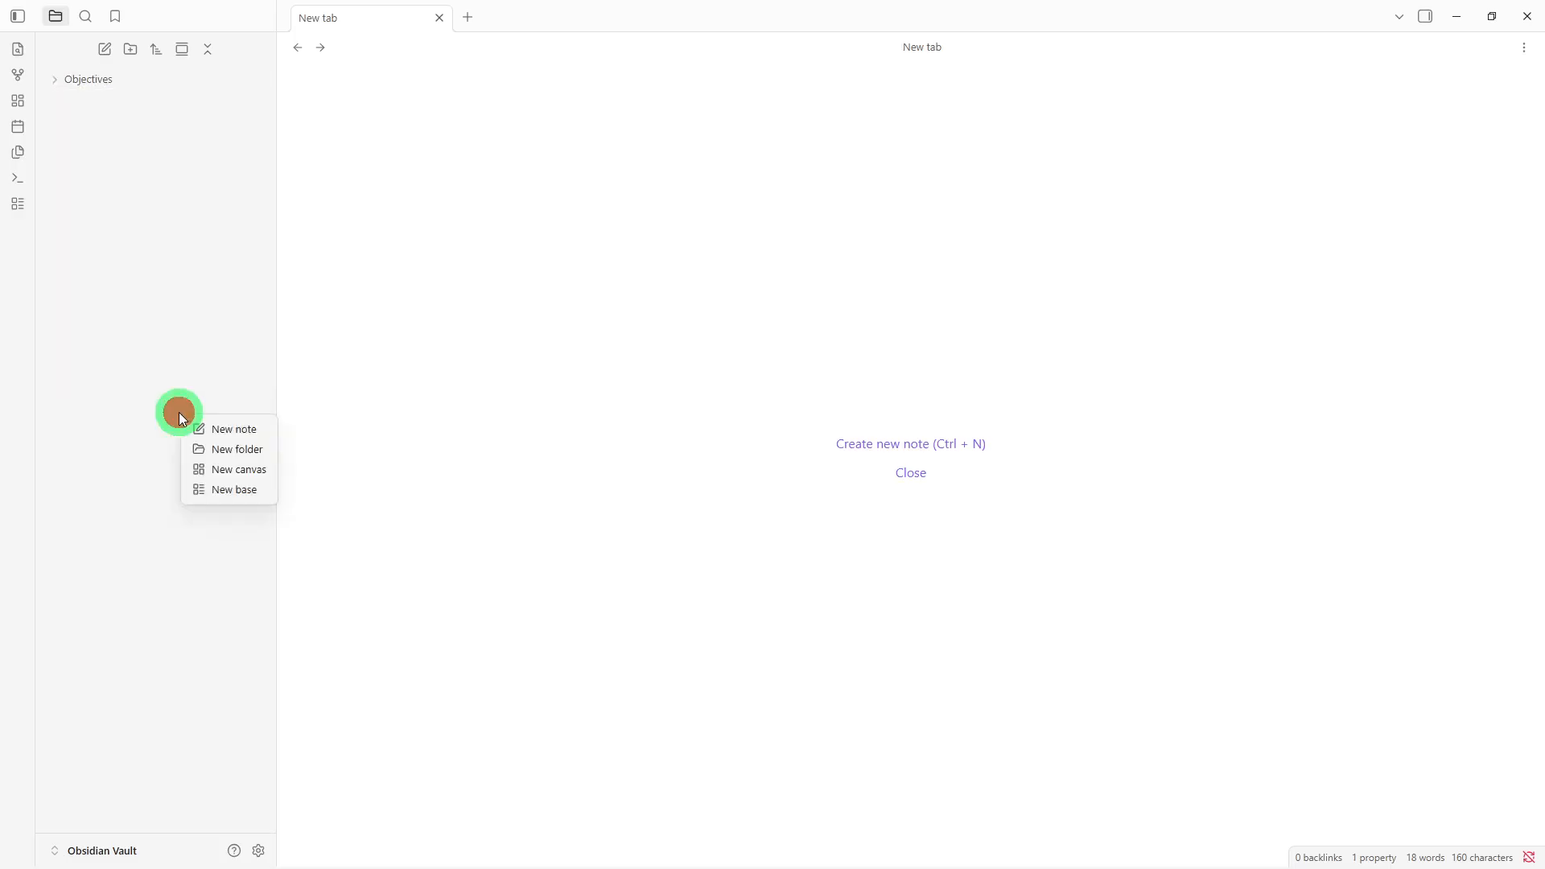
pyautogui.click(202, 448)
pyautogui.press('BackSpace')
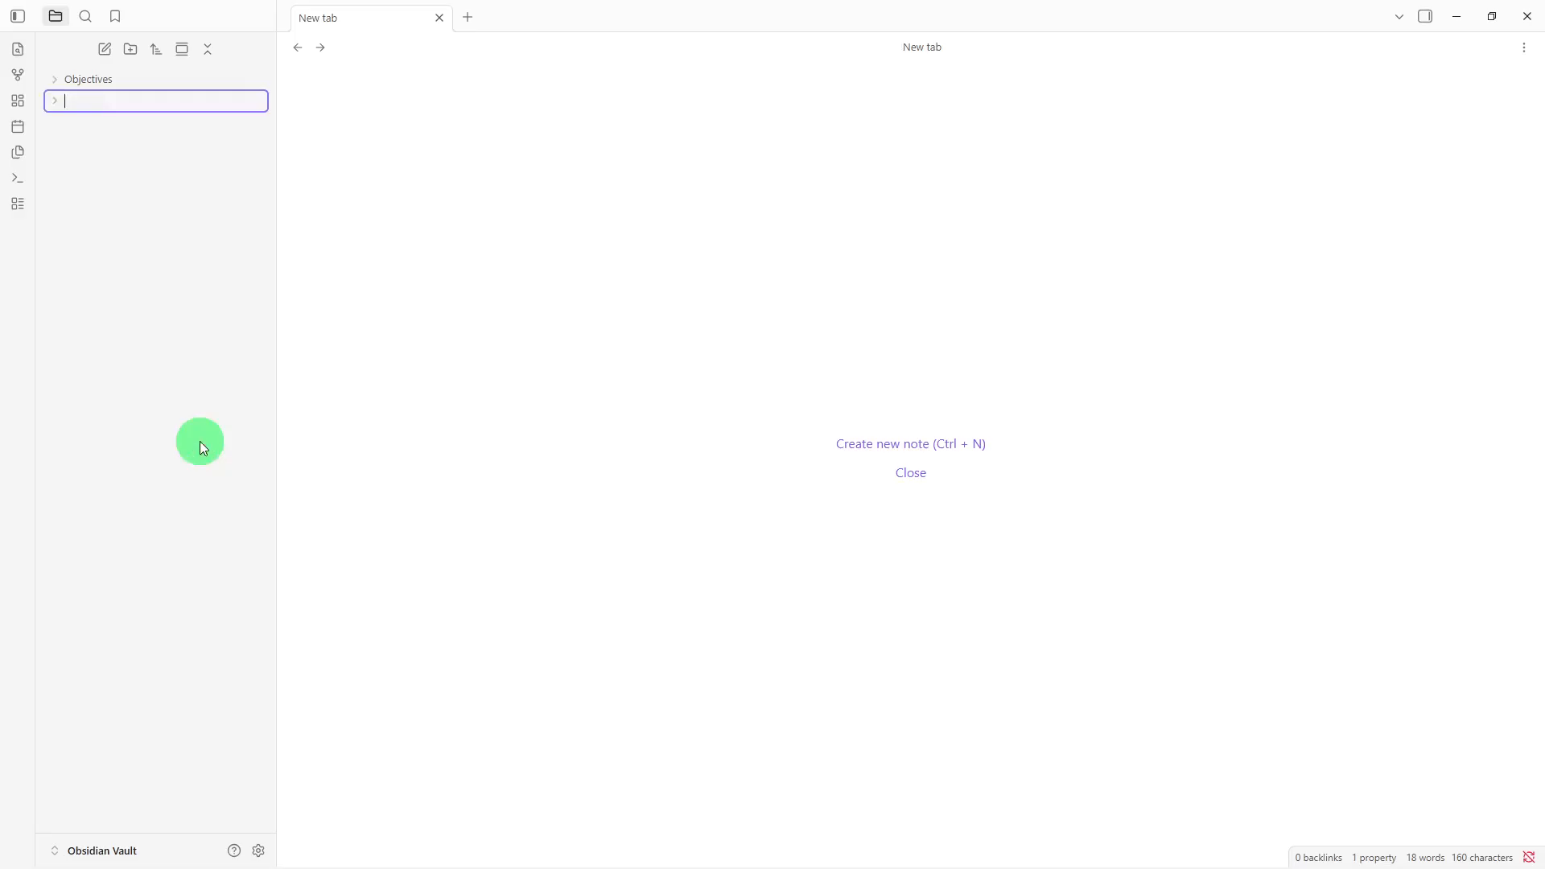
pyautogui.write('Key Results')
pyautogui.press('Return')
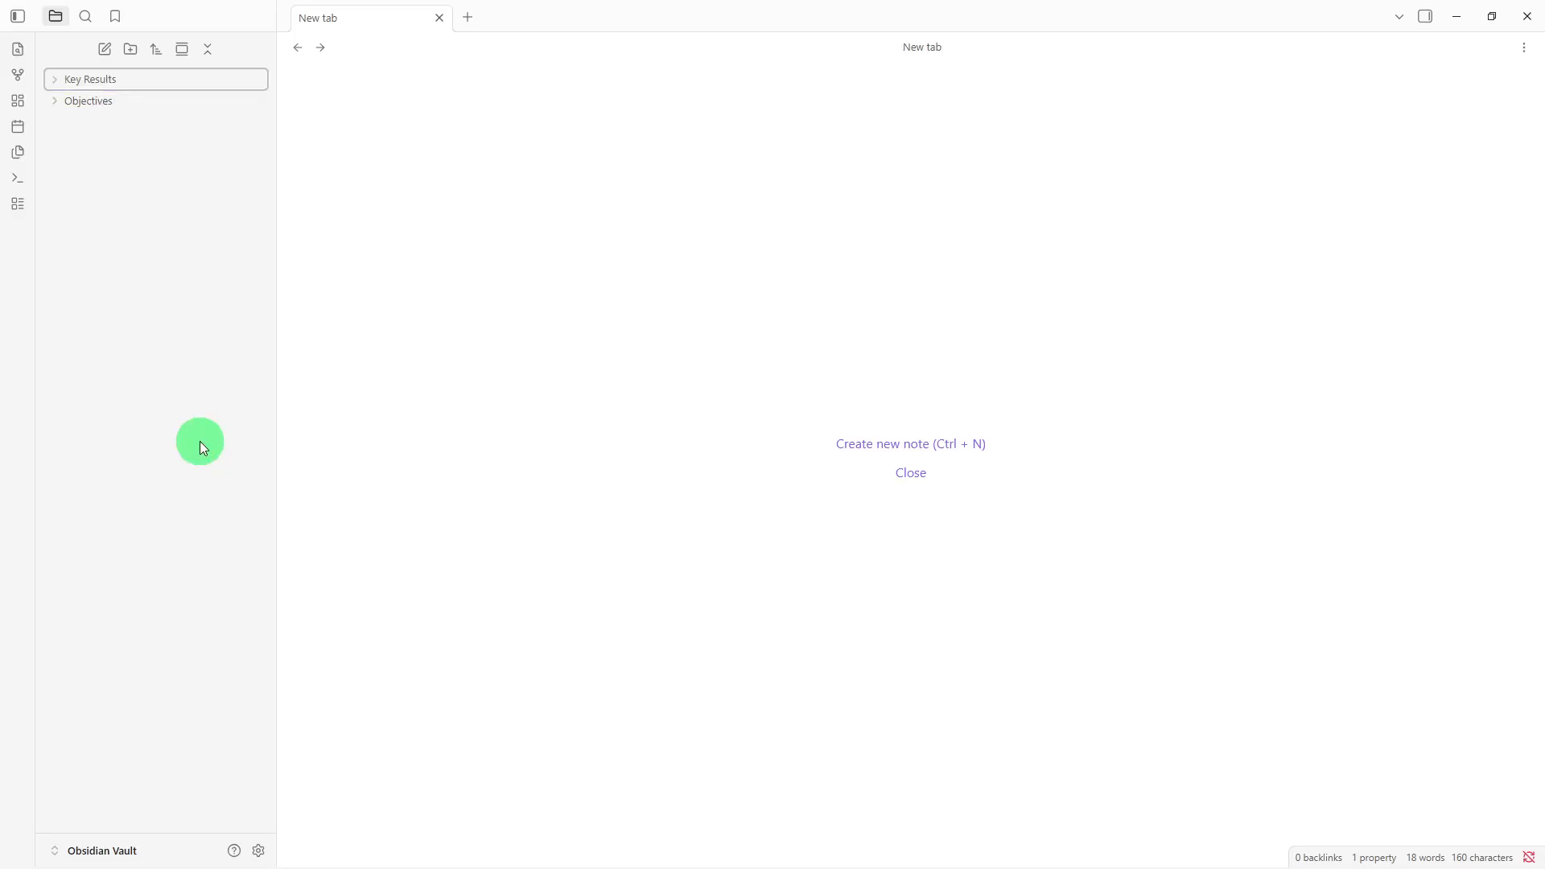
# - Create another top-level folder in the vault named "Reviews"
pyautogui.rightClick(202, 447)
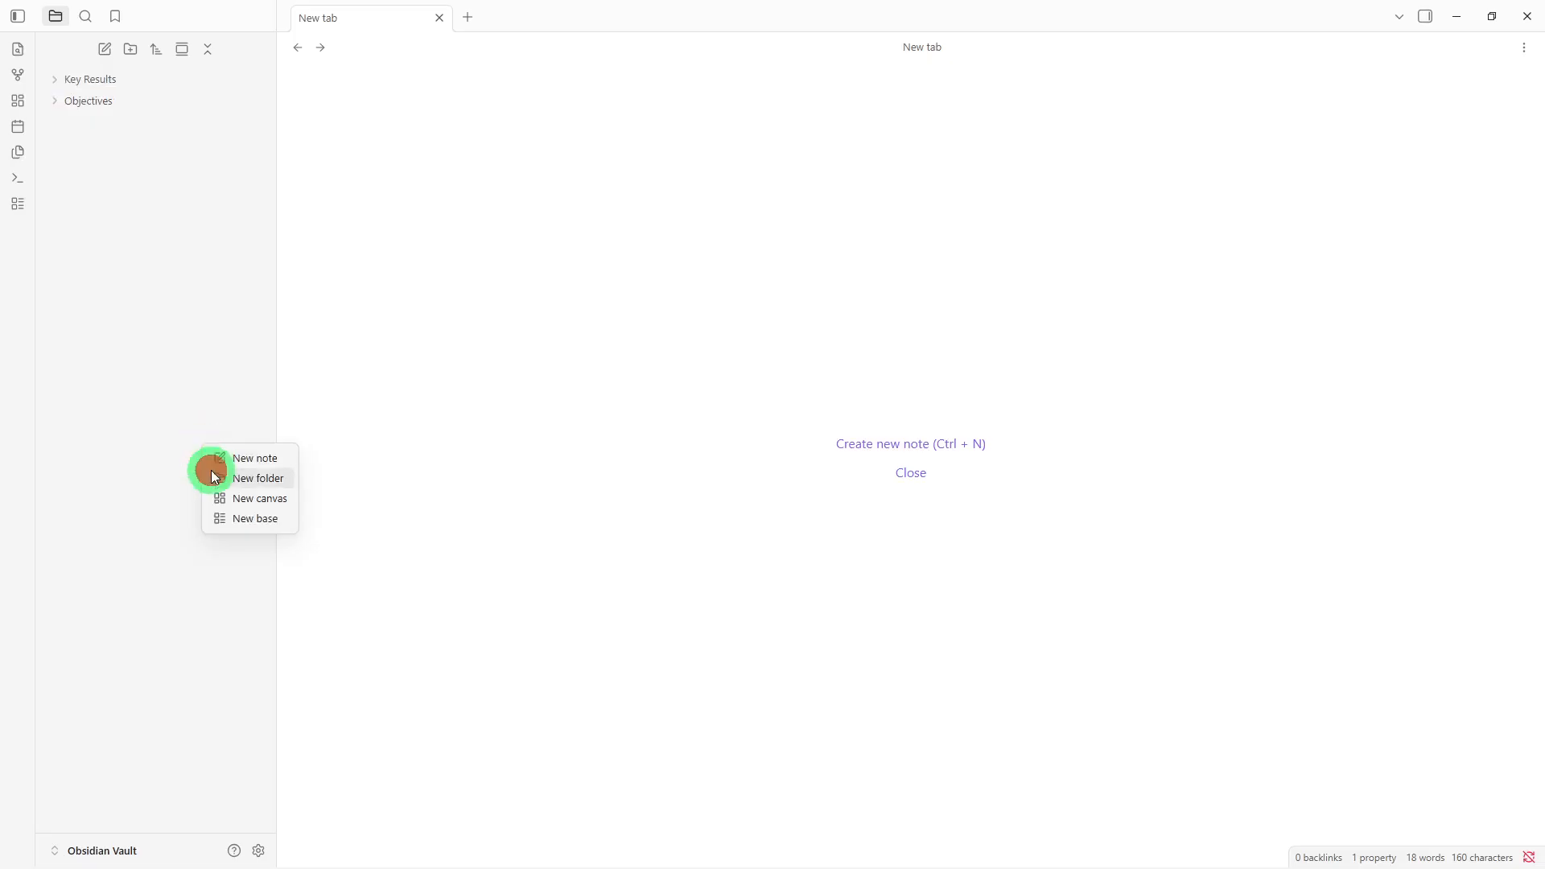
pyautogui.click(214, 477)
pyautogui.press('BackSpace')
pyautogui.write('R')
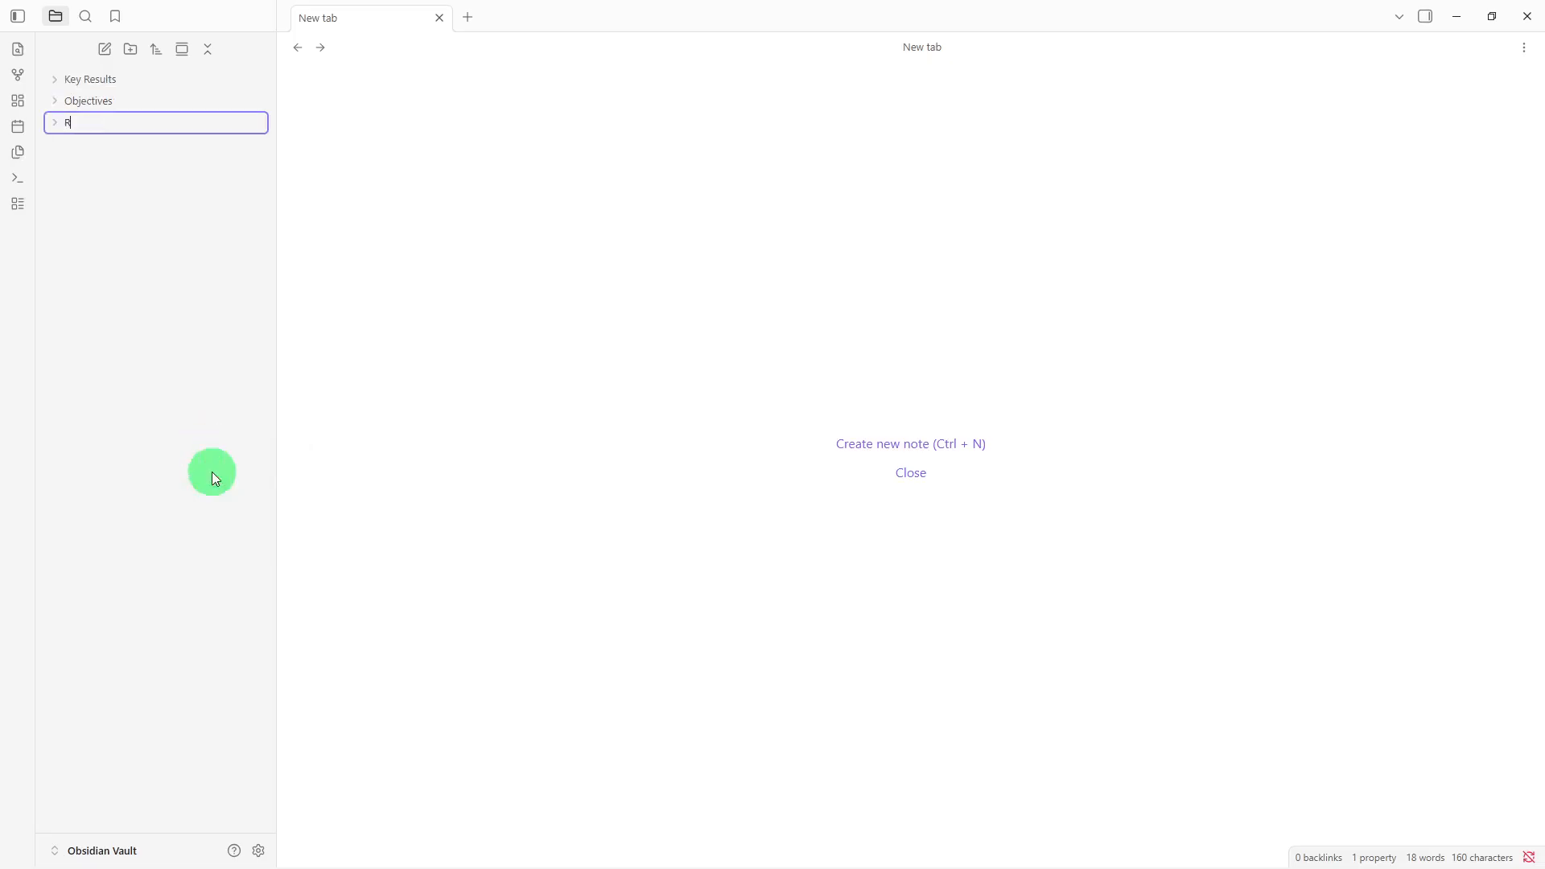
pyautogui.write('eviews')
pyautogui.press('Return')
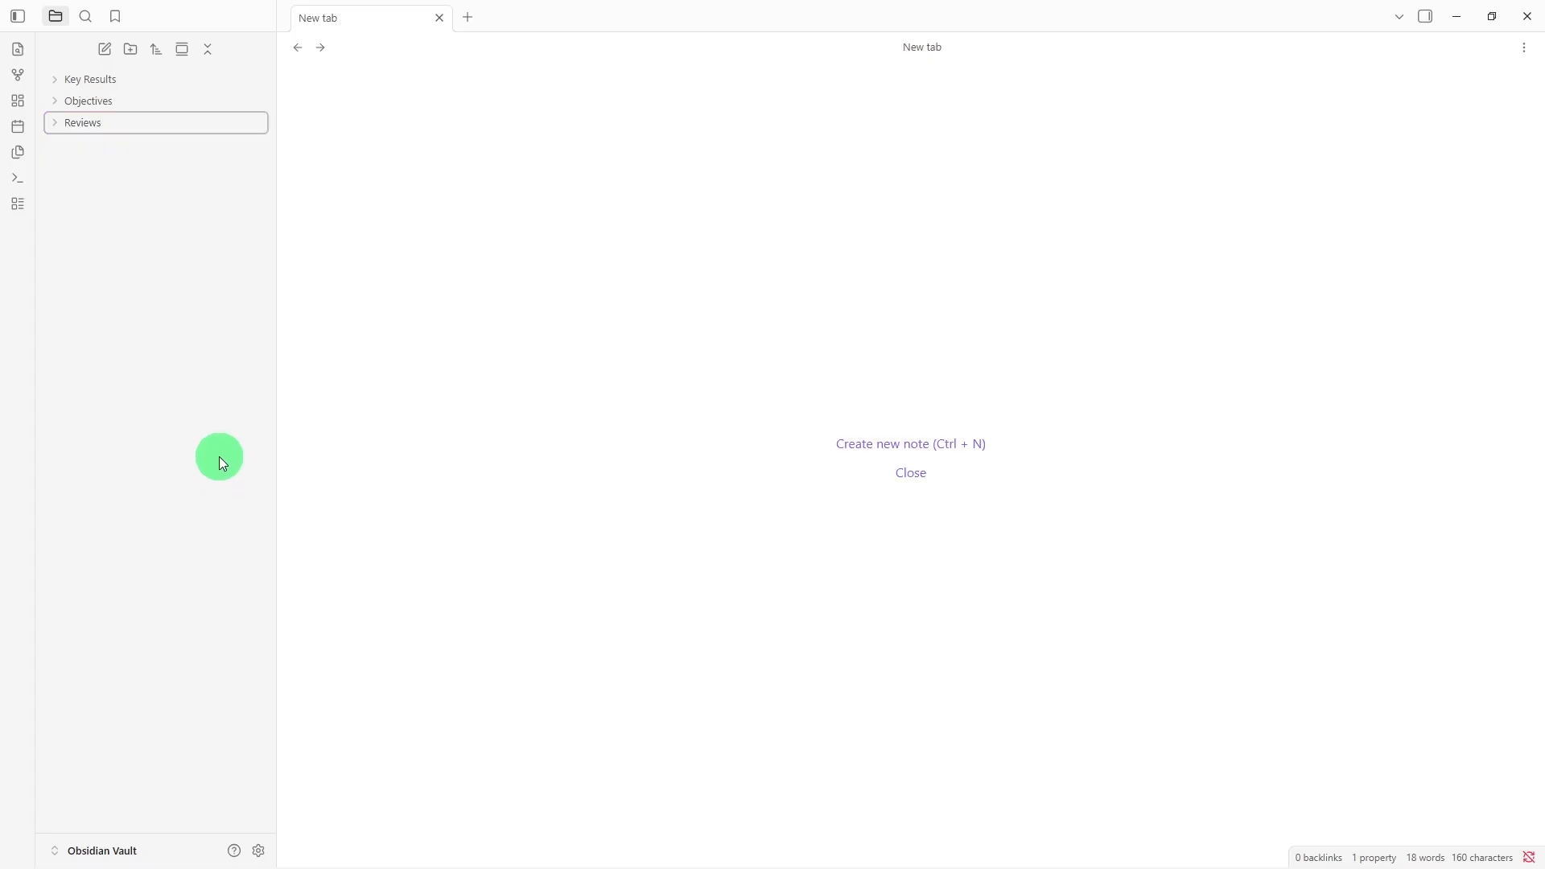
# - Create a new top-level note titled "OKR Dashboard"
pyautogui.rightClick(202, 226)
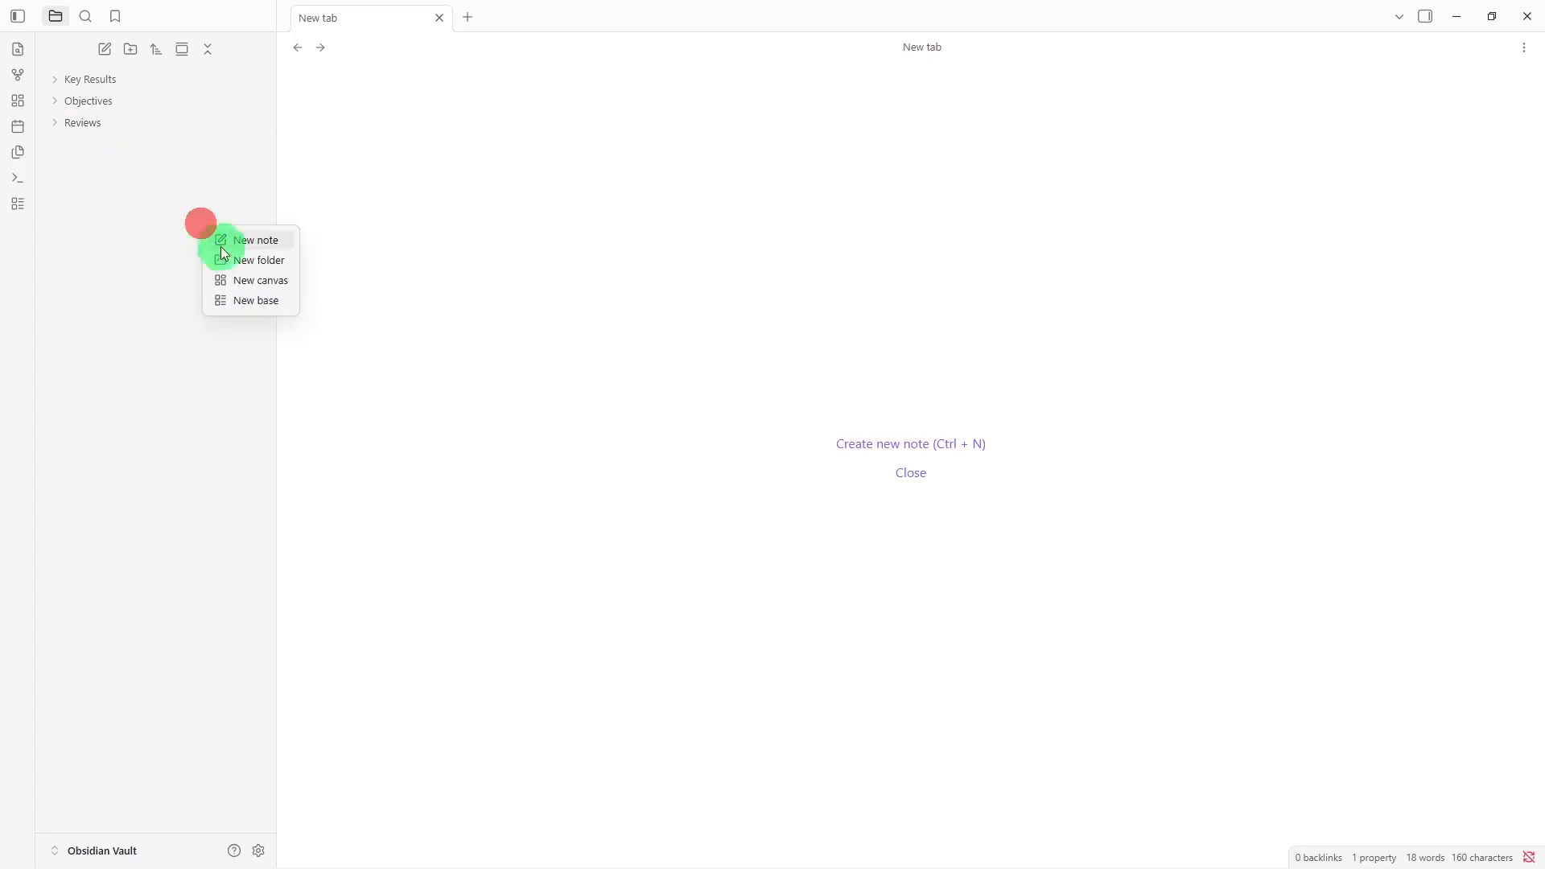
pyautogui.click(250, 242)
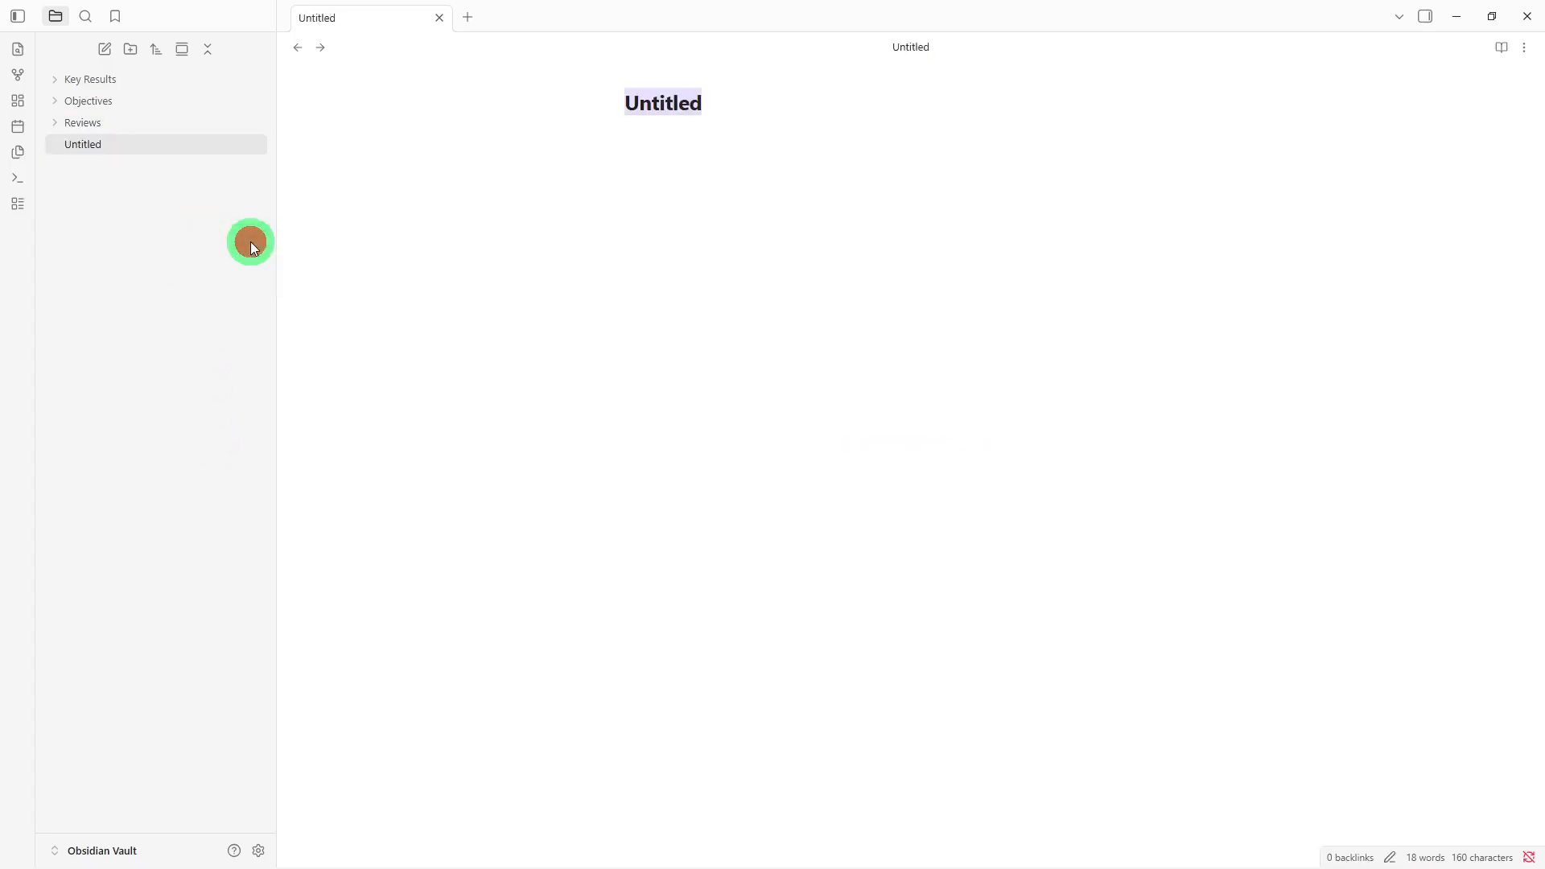
pyautogui.press('BackSpace')
pyautogui.write('OK')
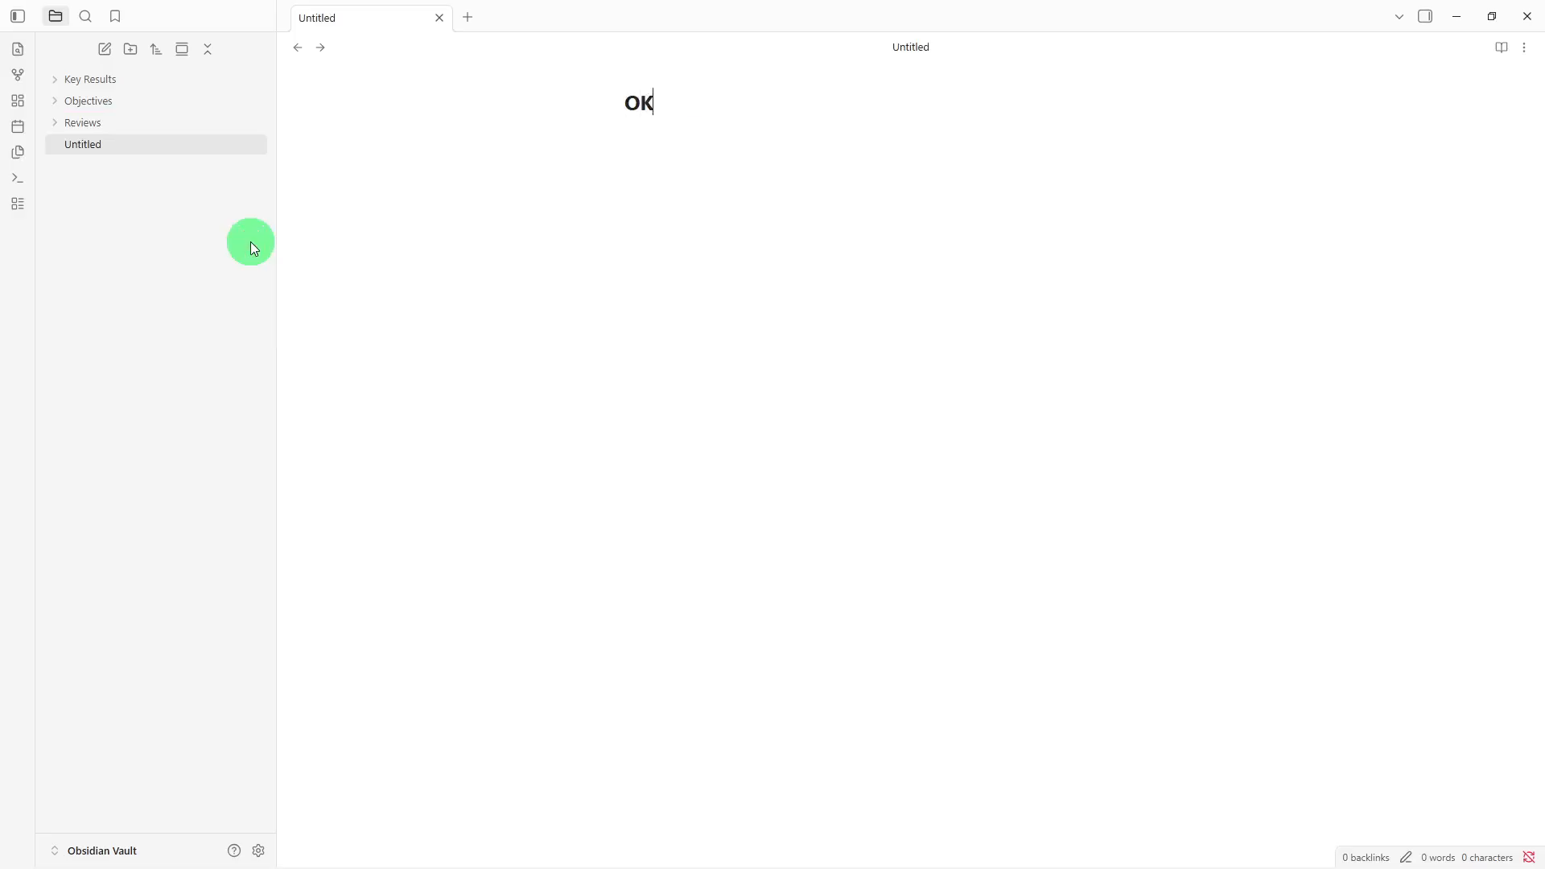
pyautogui.write('R Dashboard')
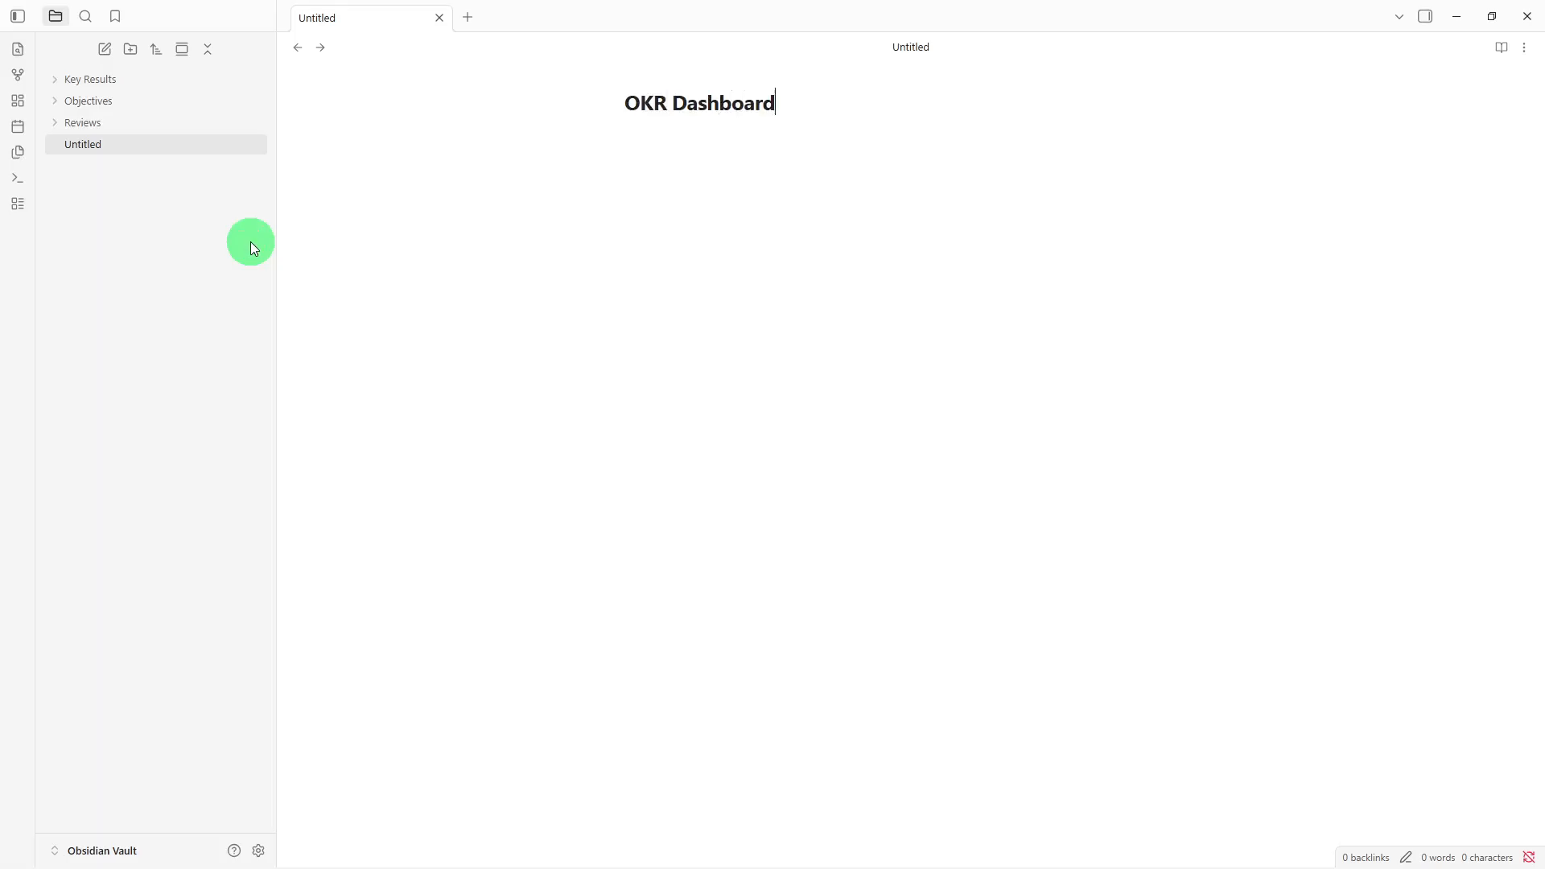
pyautogui.press('Return')
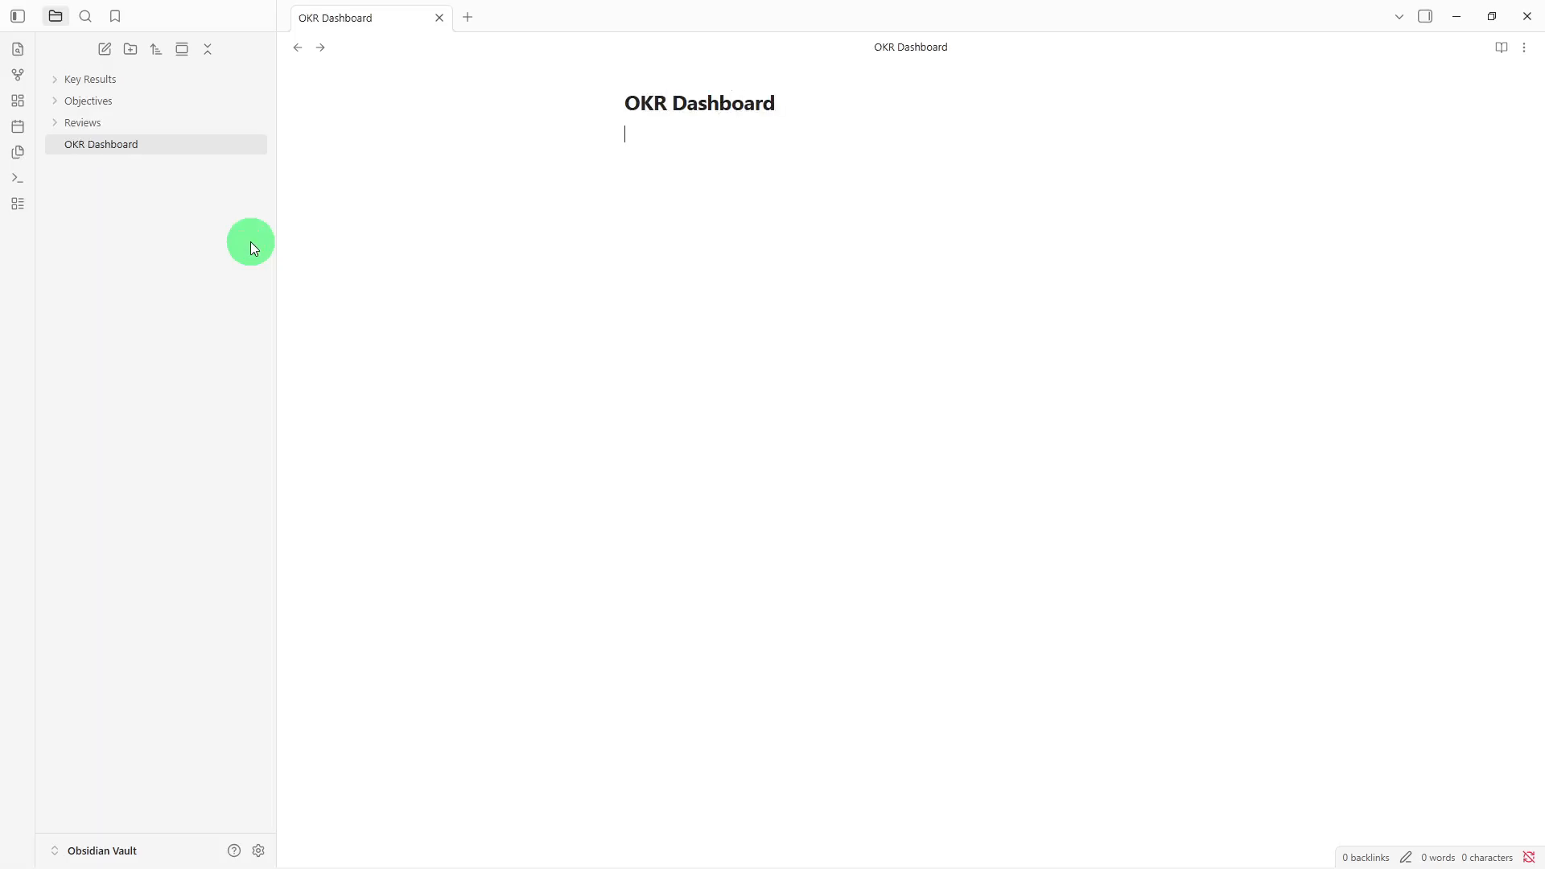
# - Fill the note with Current OKRs, Objective Overview, Key Results, Related Projects and Progress Updates sections, and move it into the Objectives folder
pyautogui.write('Current OKRs - Objective Overview Objective: Purpose: Time Period: Owner: Status: Key Results 1. 2. 3. Related Projects - Progress Updates -')
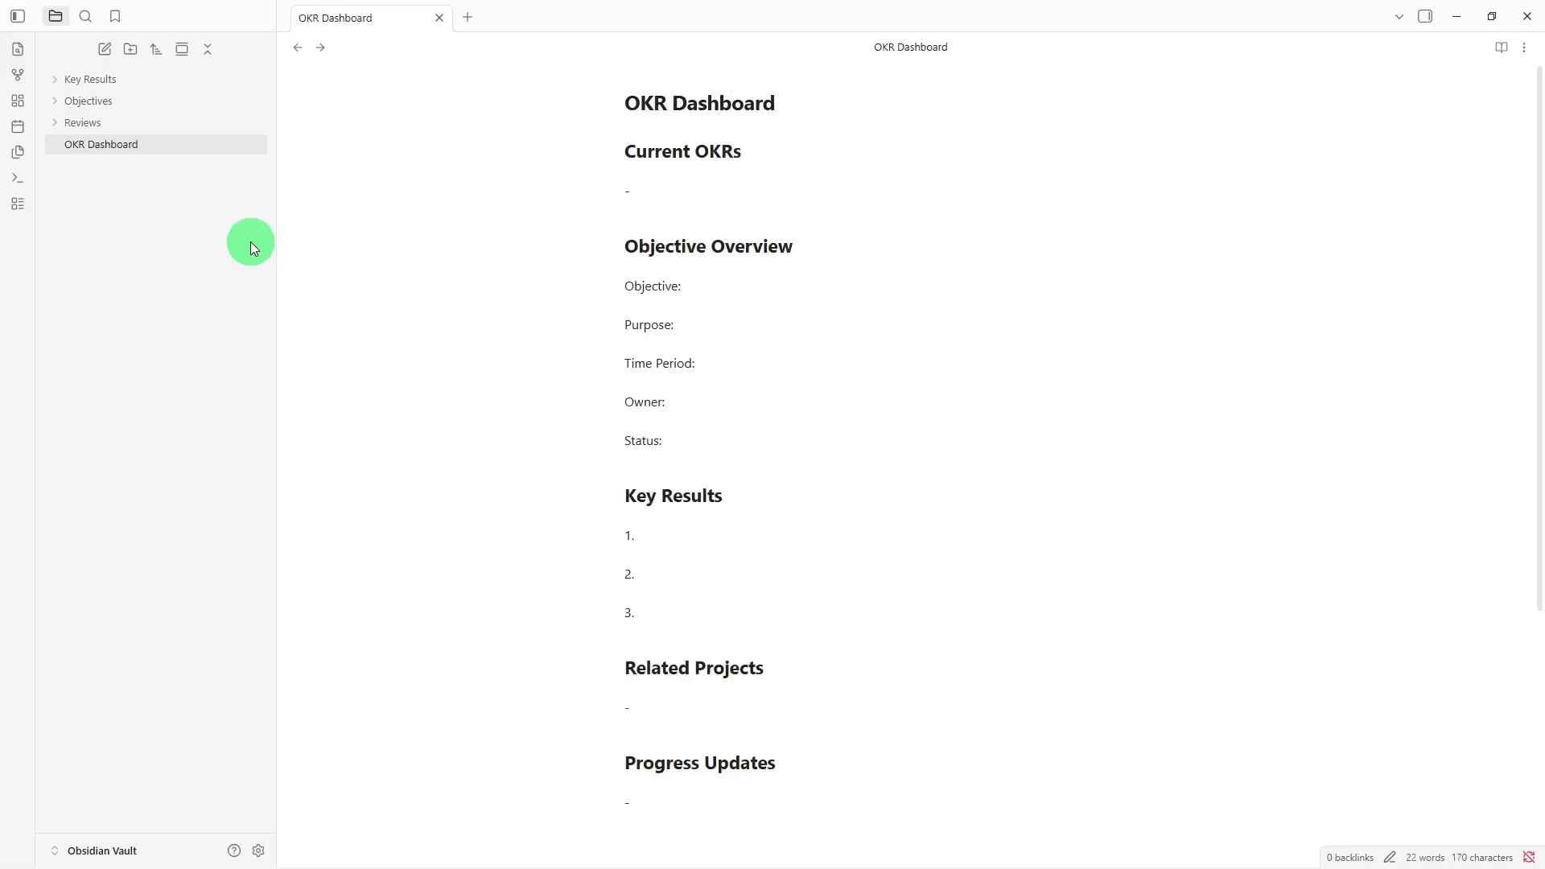
pyautogui.moveTo(212, 146); pyautogui.dragTo(224, 100)
pyautogui.click(224, 100)
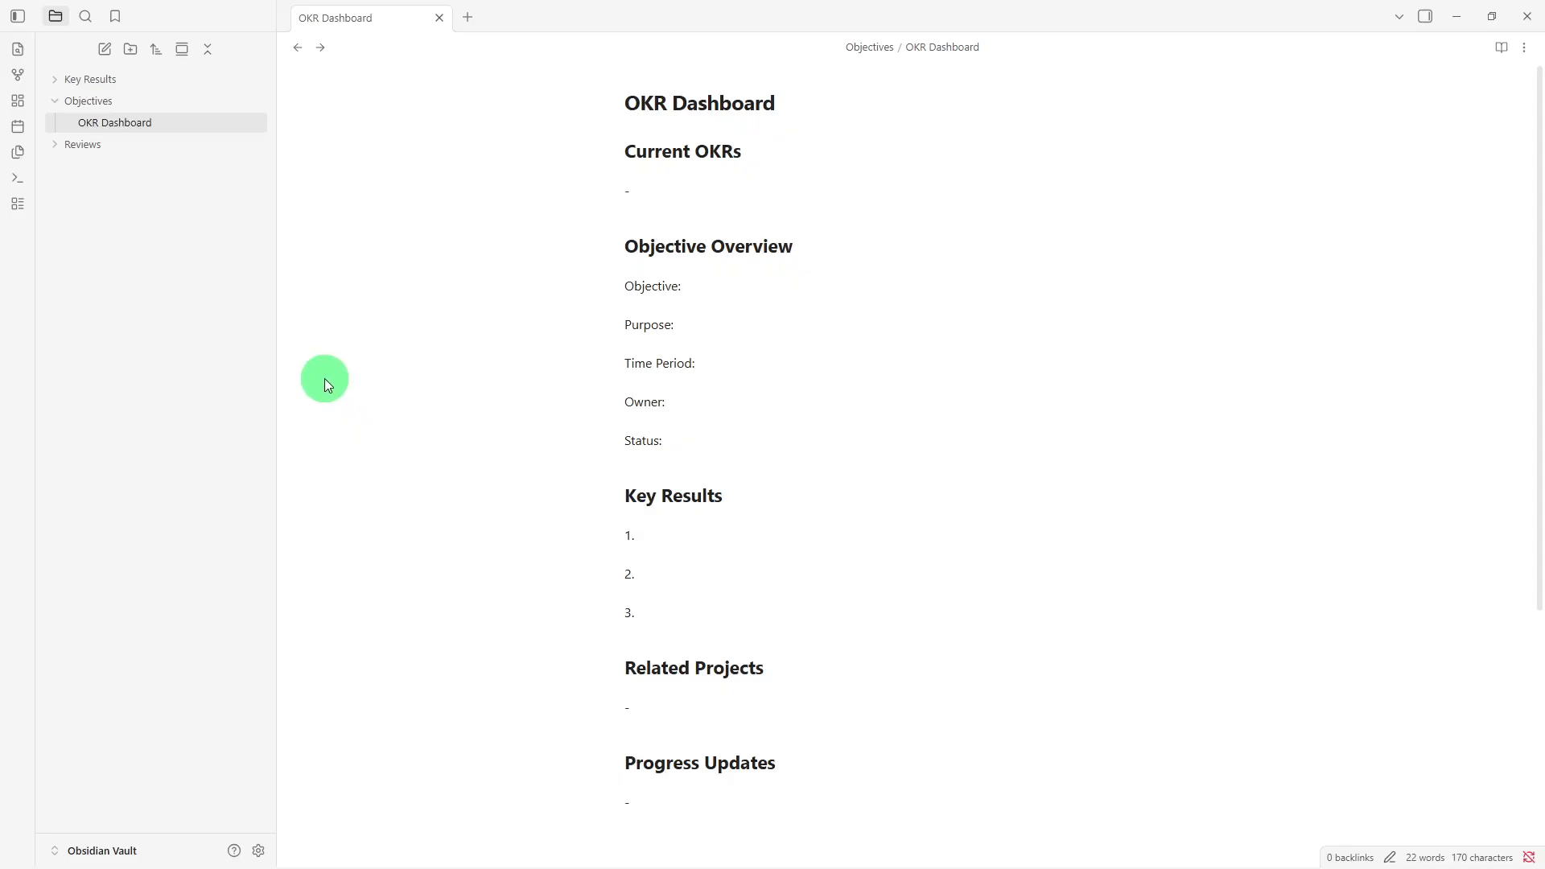
# - Look through the Objective Overview fields and the numbered Key Results lines of the OKR Dashboard note
pyautogui.click(765, 301)
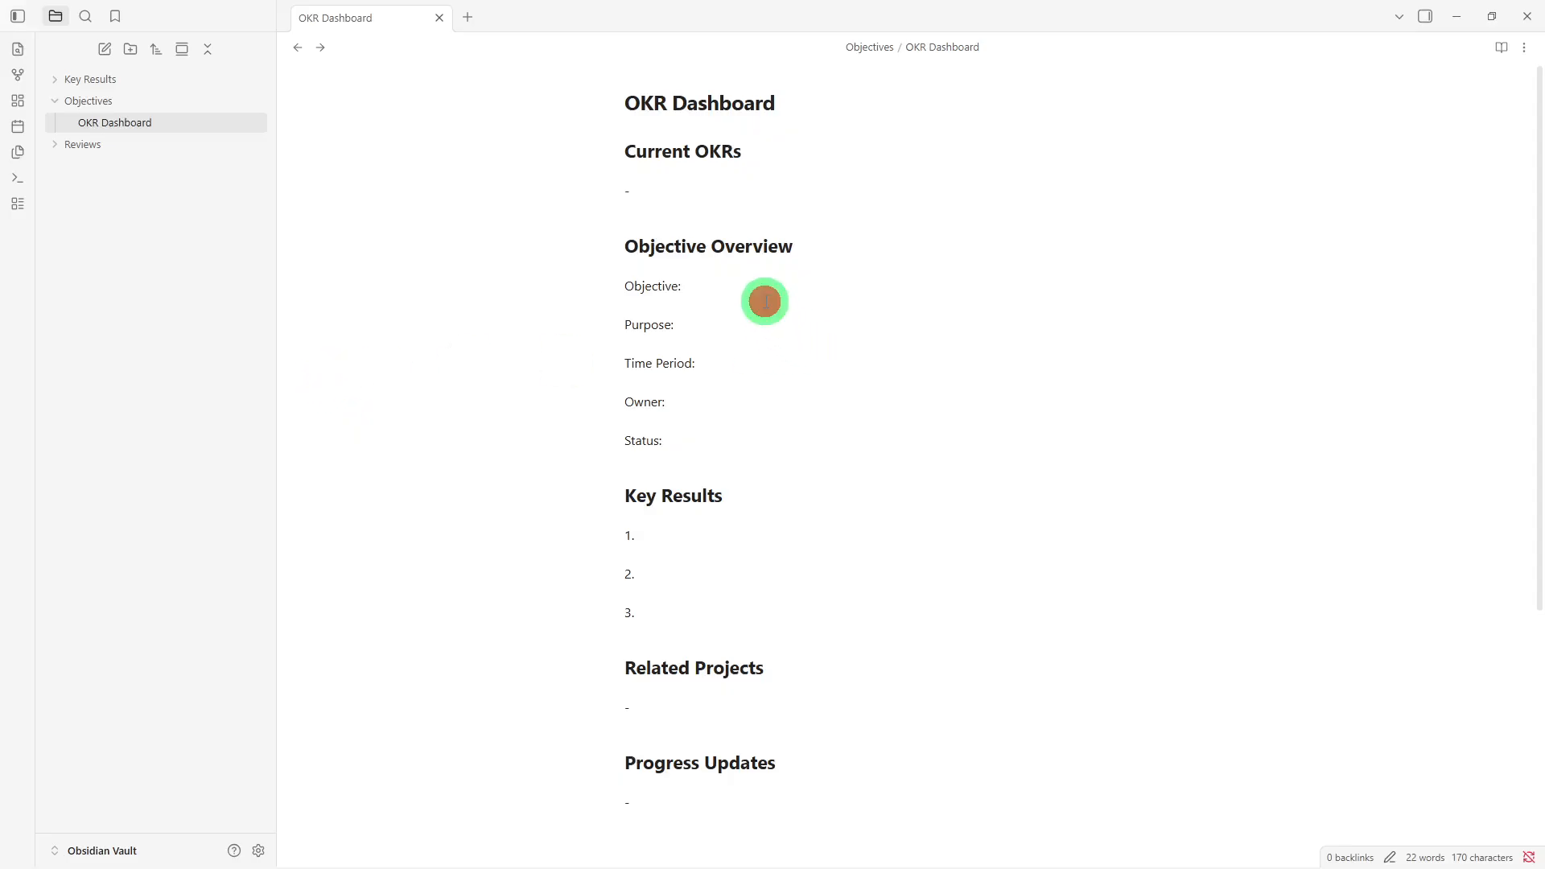
pyautogui.click(727, 358)
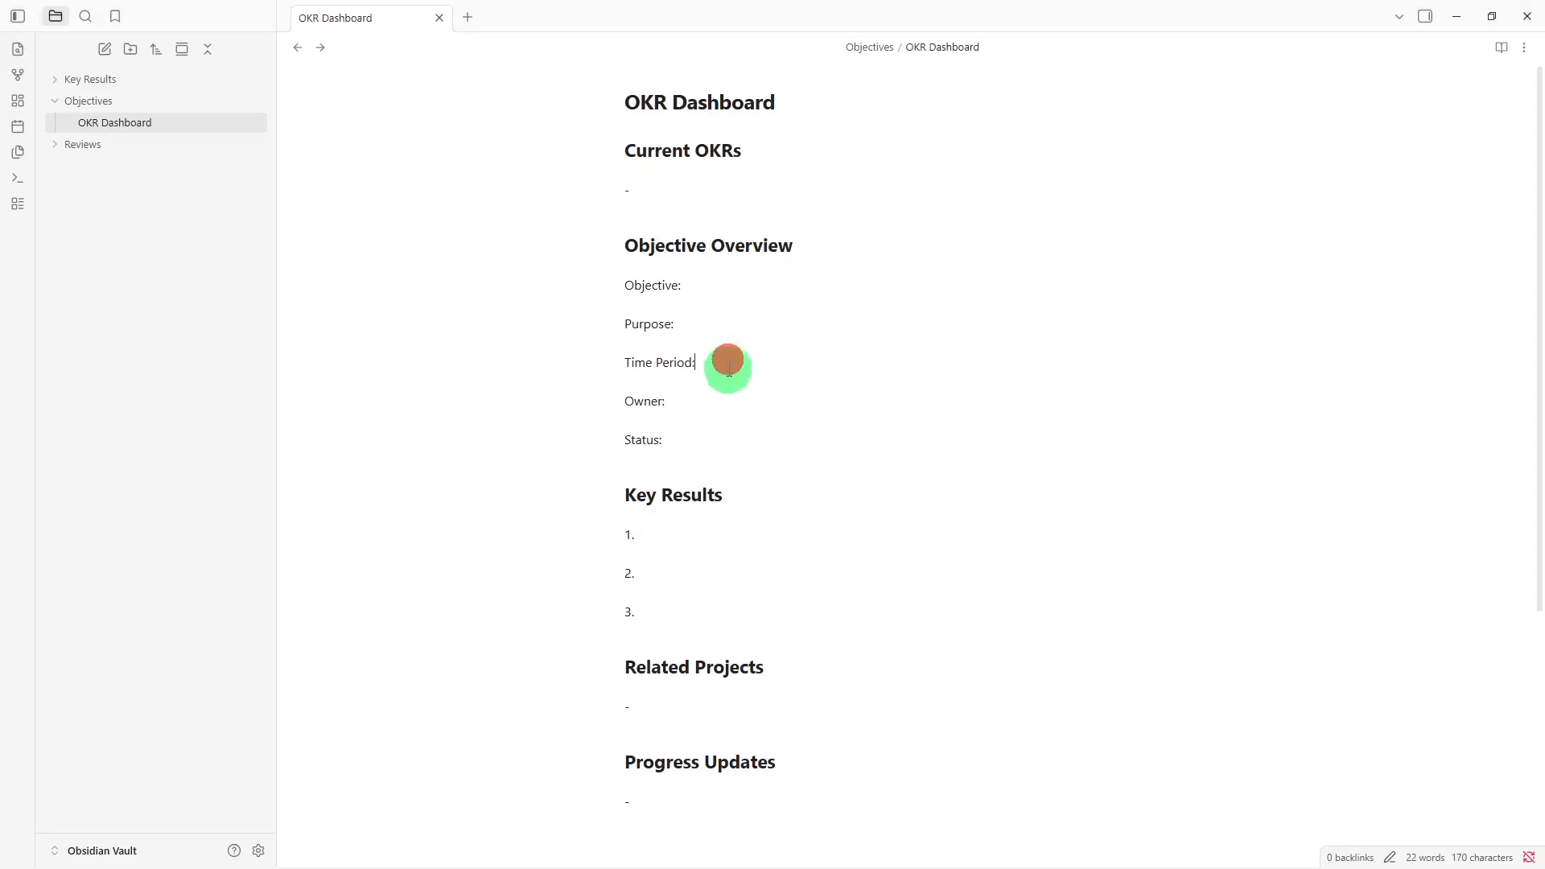
pyautogui.scroll(-3, 729, 366)
pyautogui.scroll(4, 724, 368)
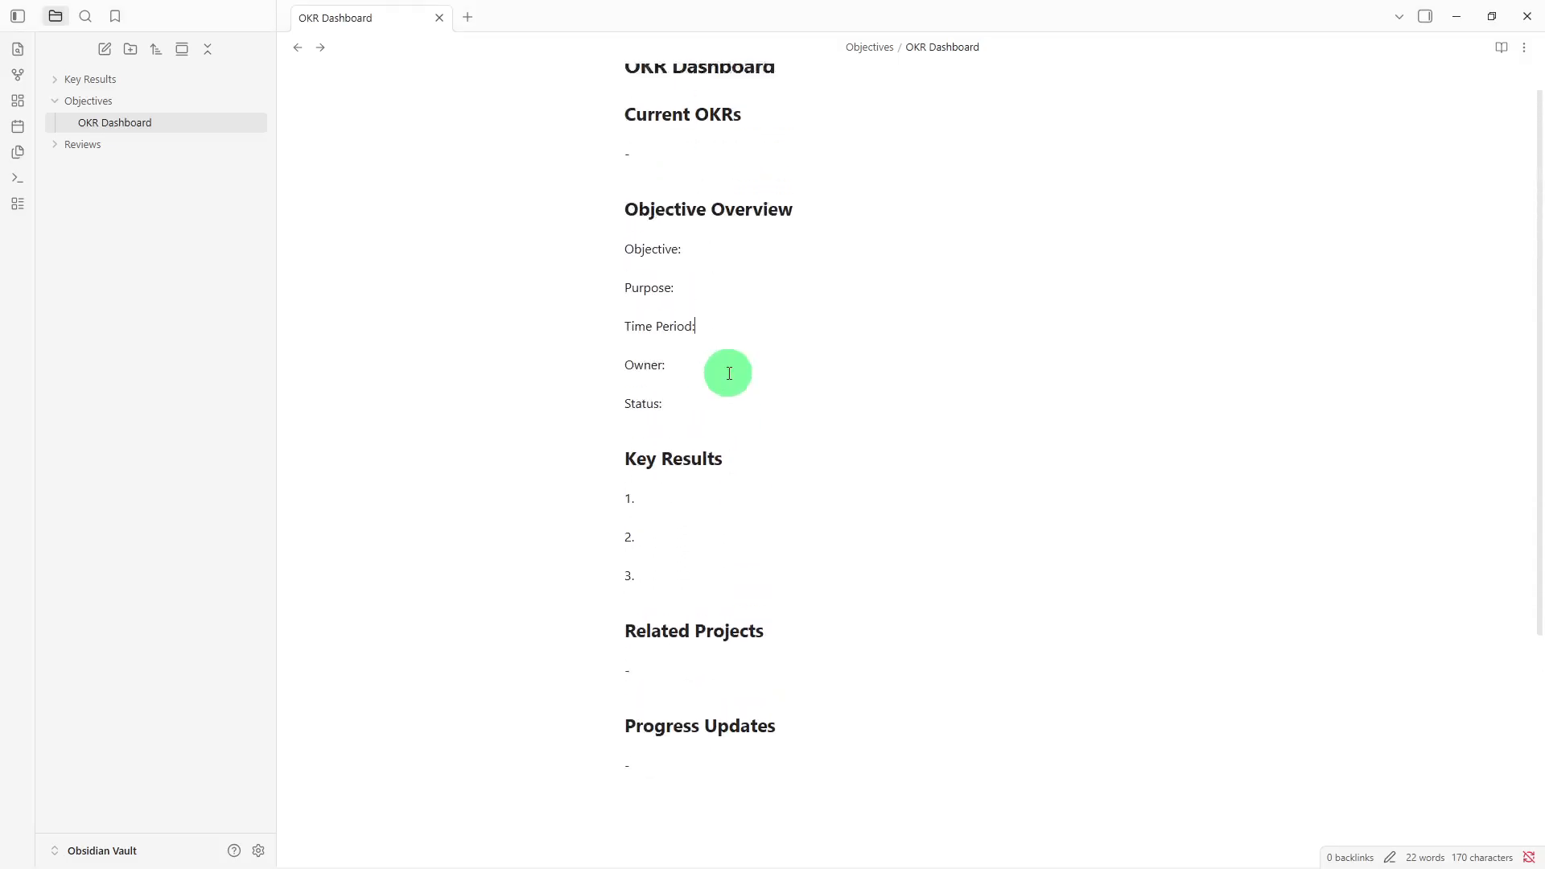
pyautogui.click(755, 286)
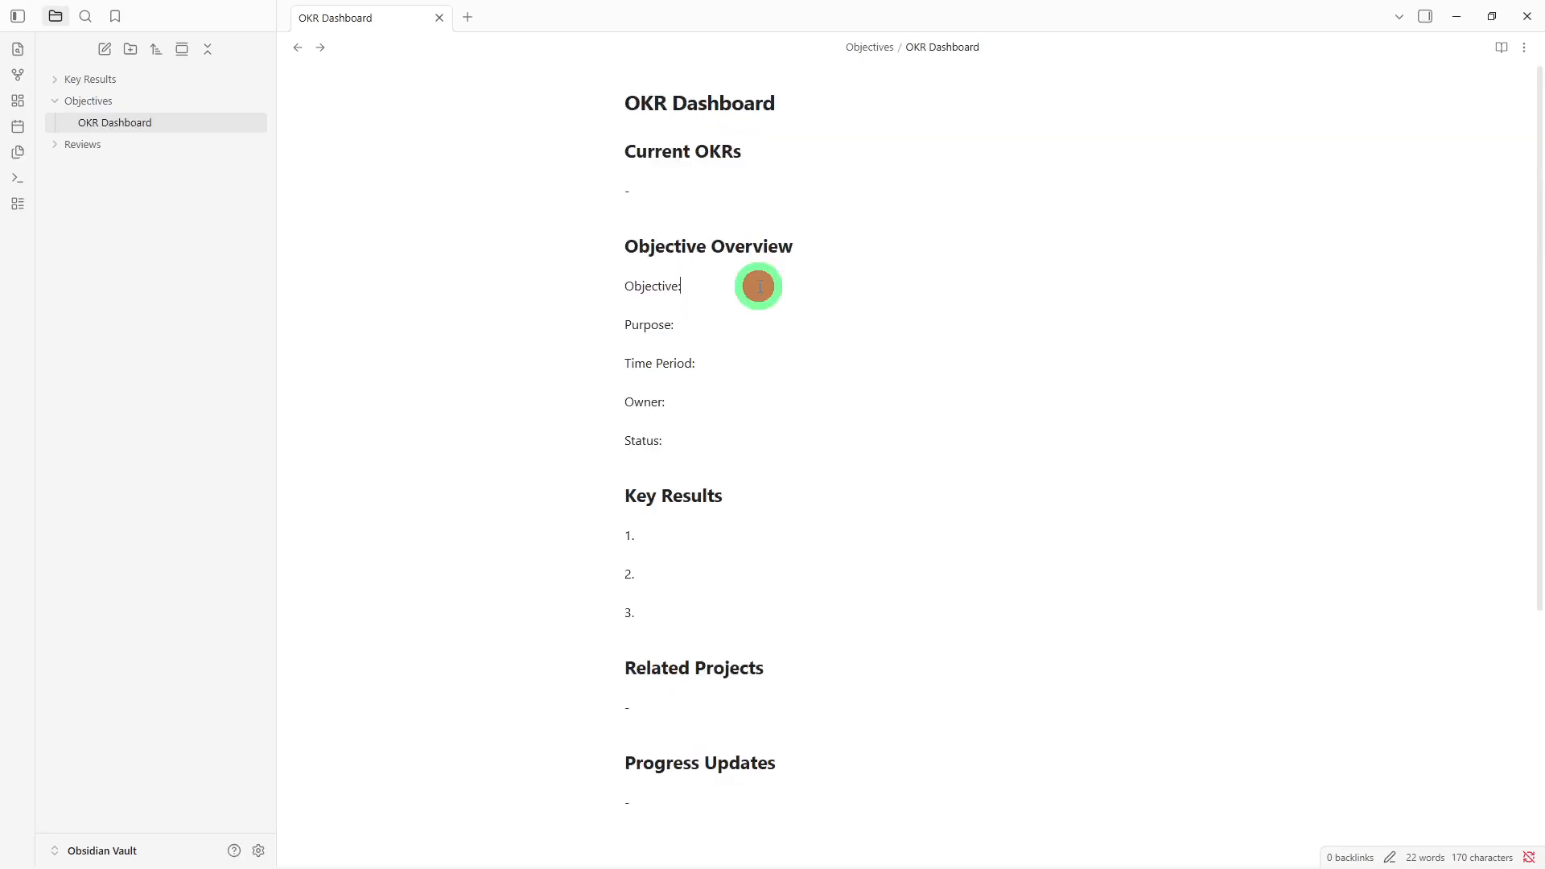
pyautogui.click(734, 332)
pyautogui.click(717, 362)
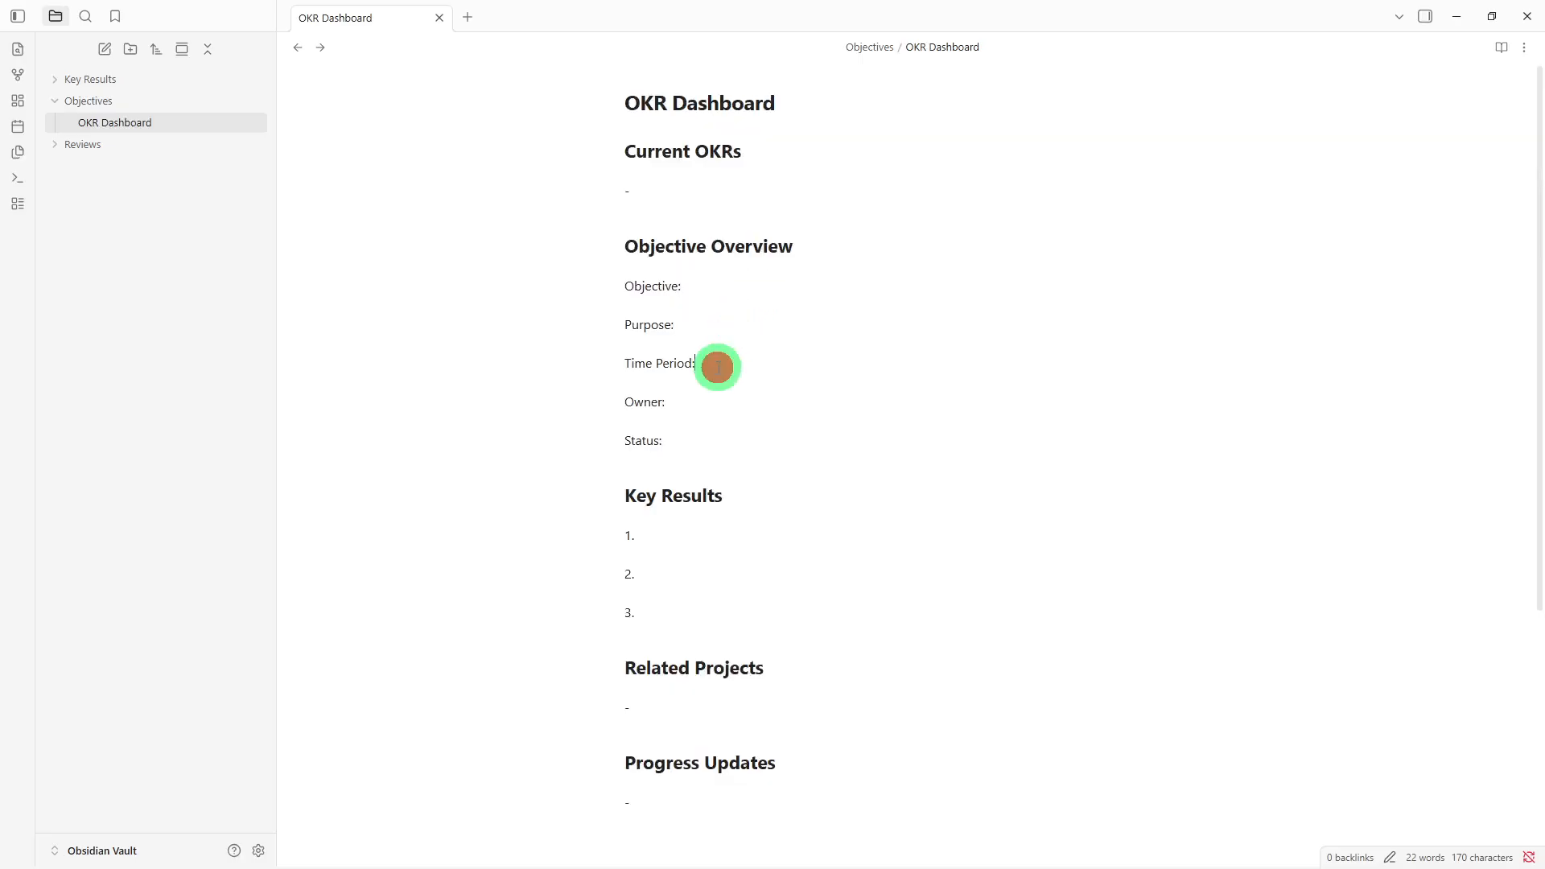
pyautogui.click(709, 415)
pyautogui.click(707, 473)
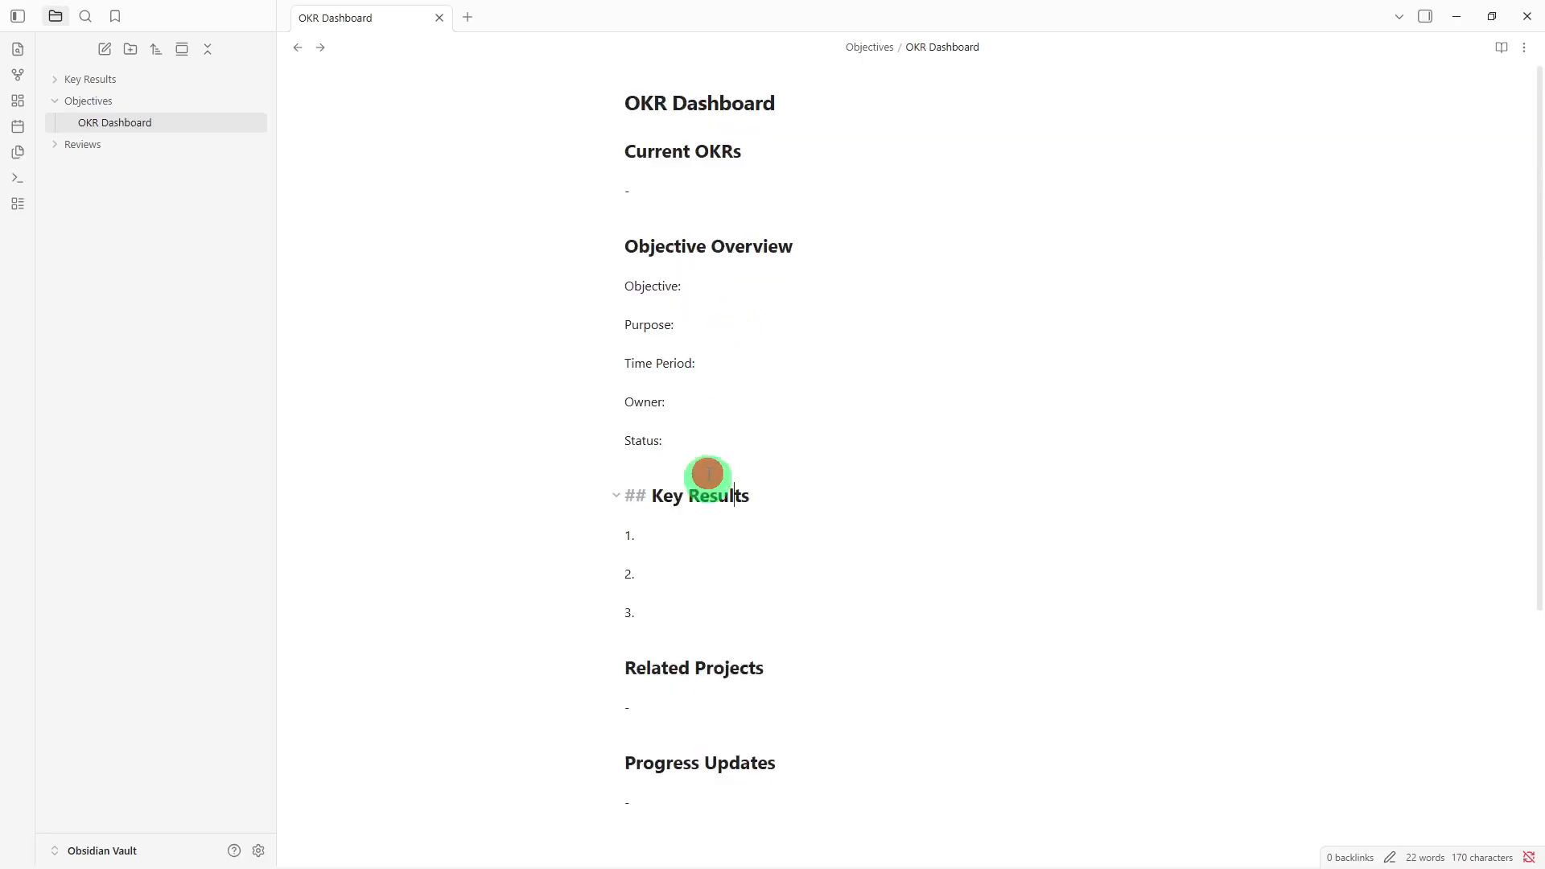
pyautogui.click(707, 530)
pyautogui.click(700, 573)
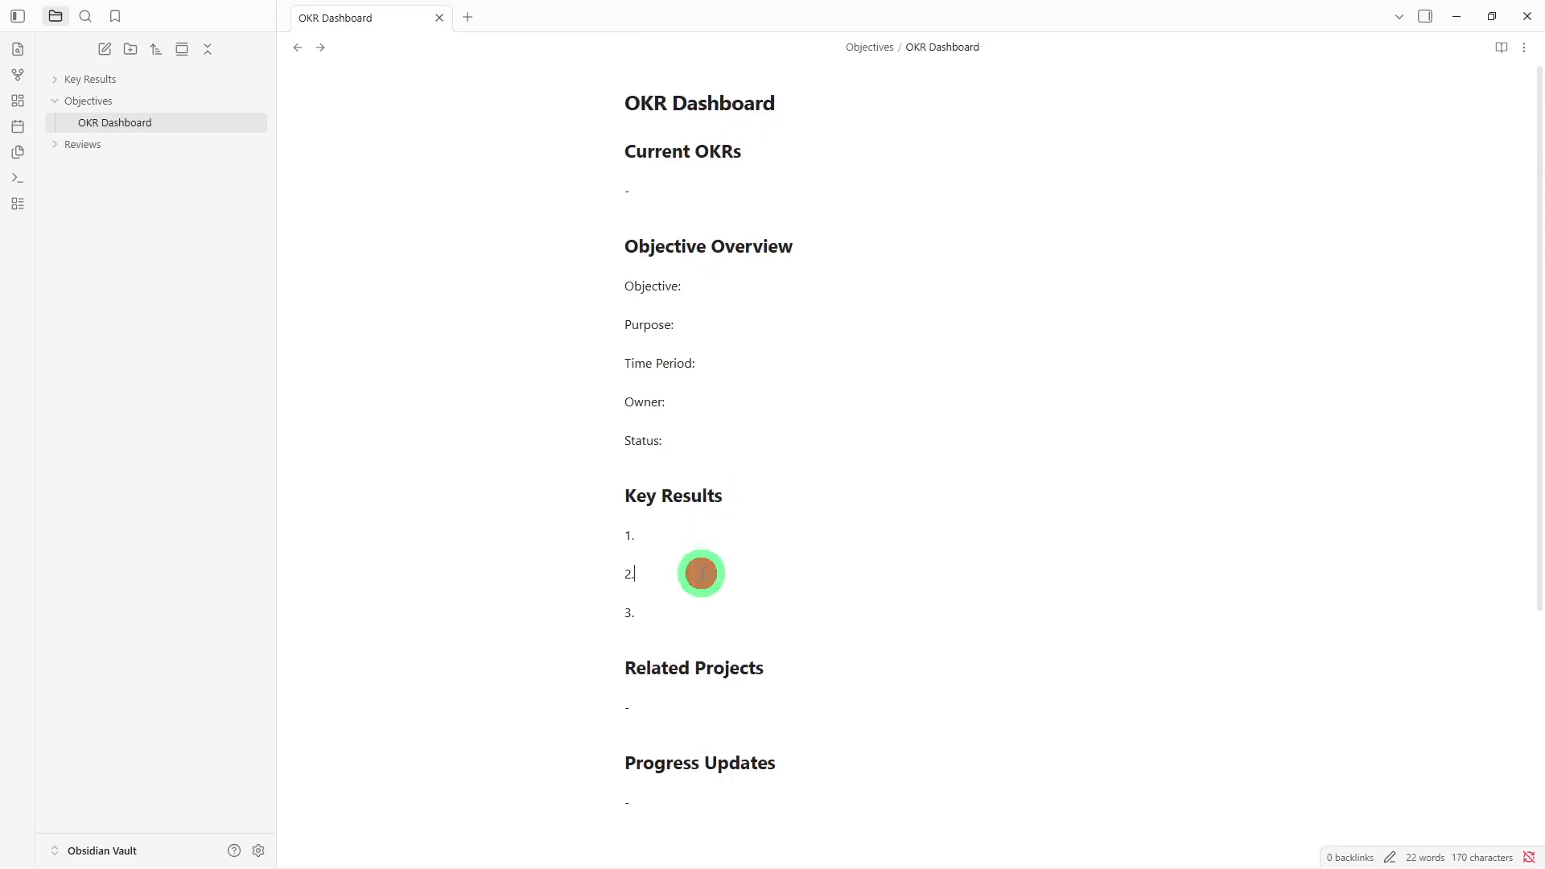
pyautogui.click(699, 612)
# - Create a new top-level note titled "Key Result Tracker"
pyautogui.rightClick(171, 198)
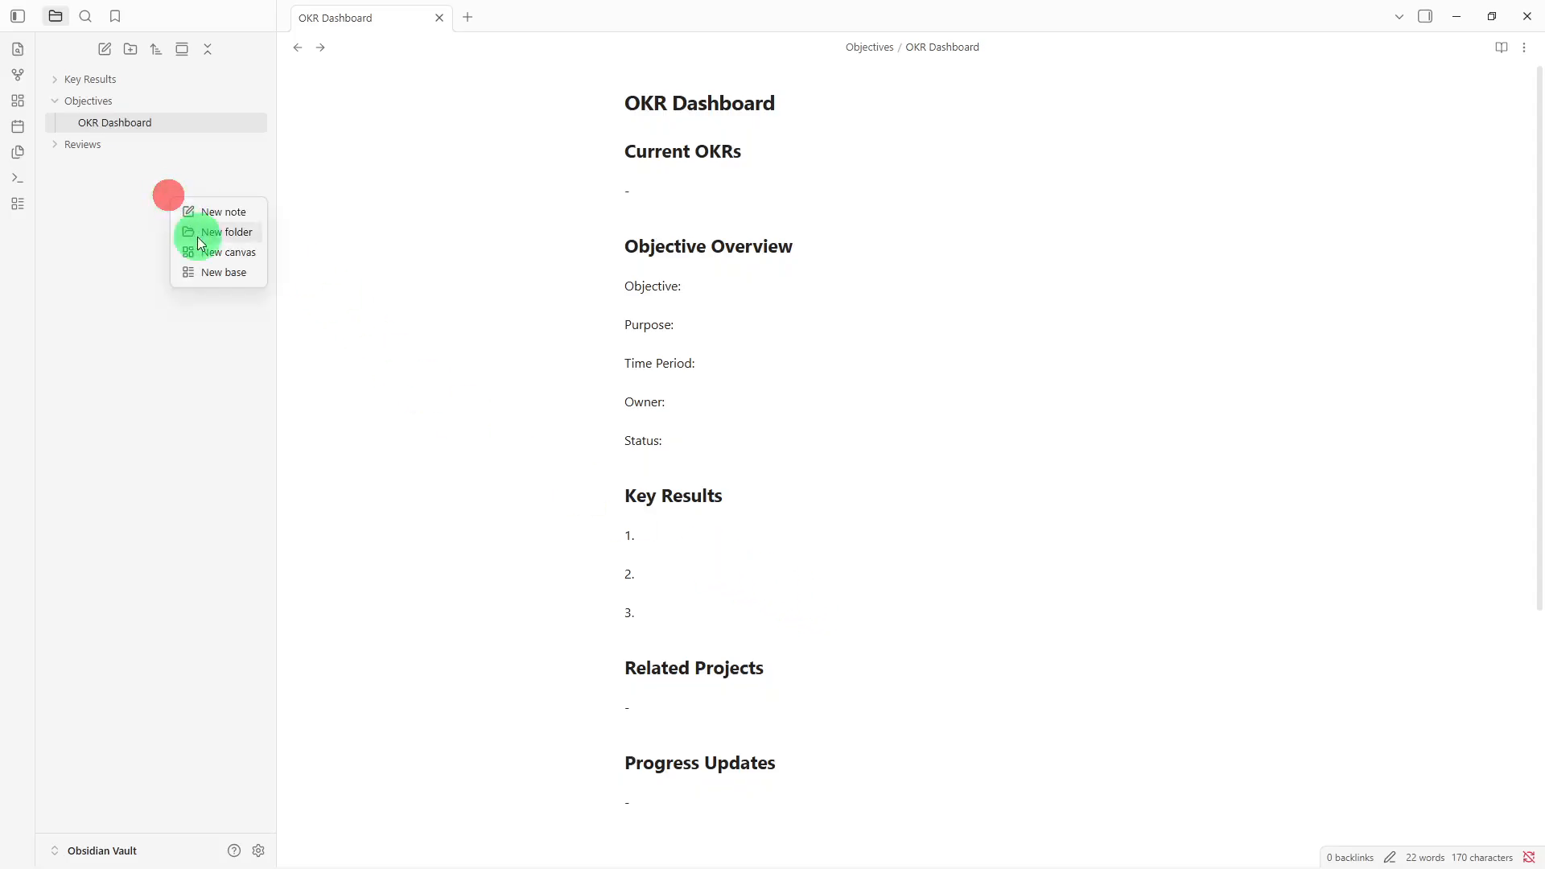
pyautogui.click(217, 213)
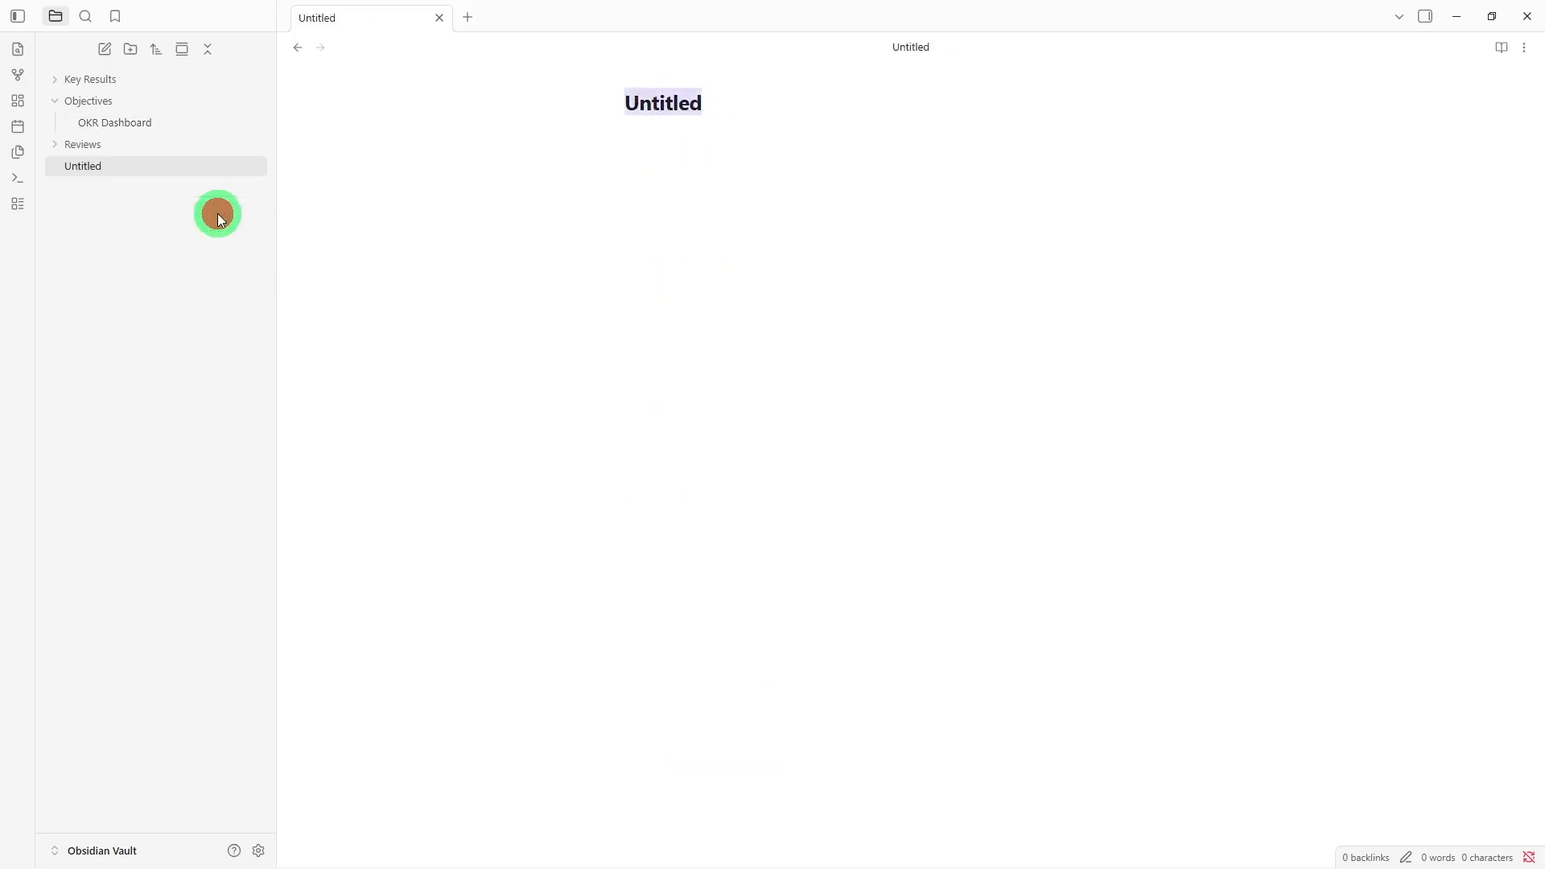
pyautogui.press('BackSpace')
pyautogui.write('Key ')
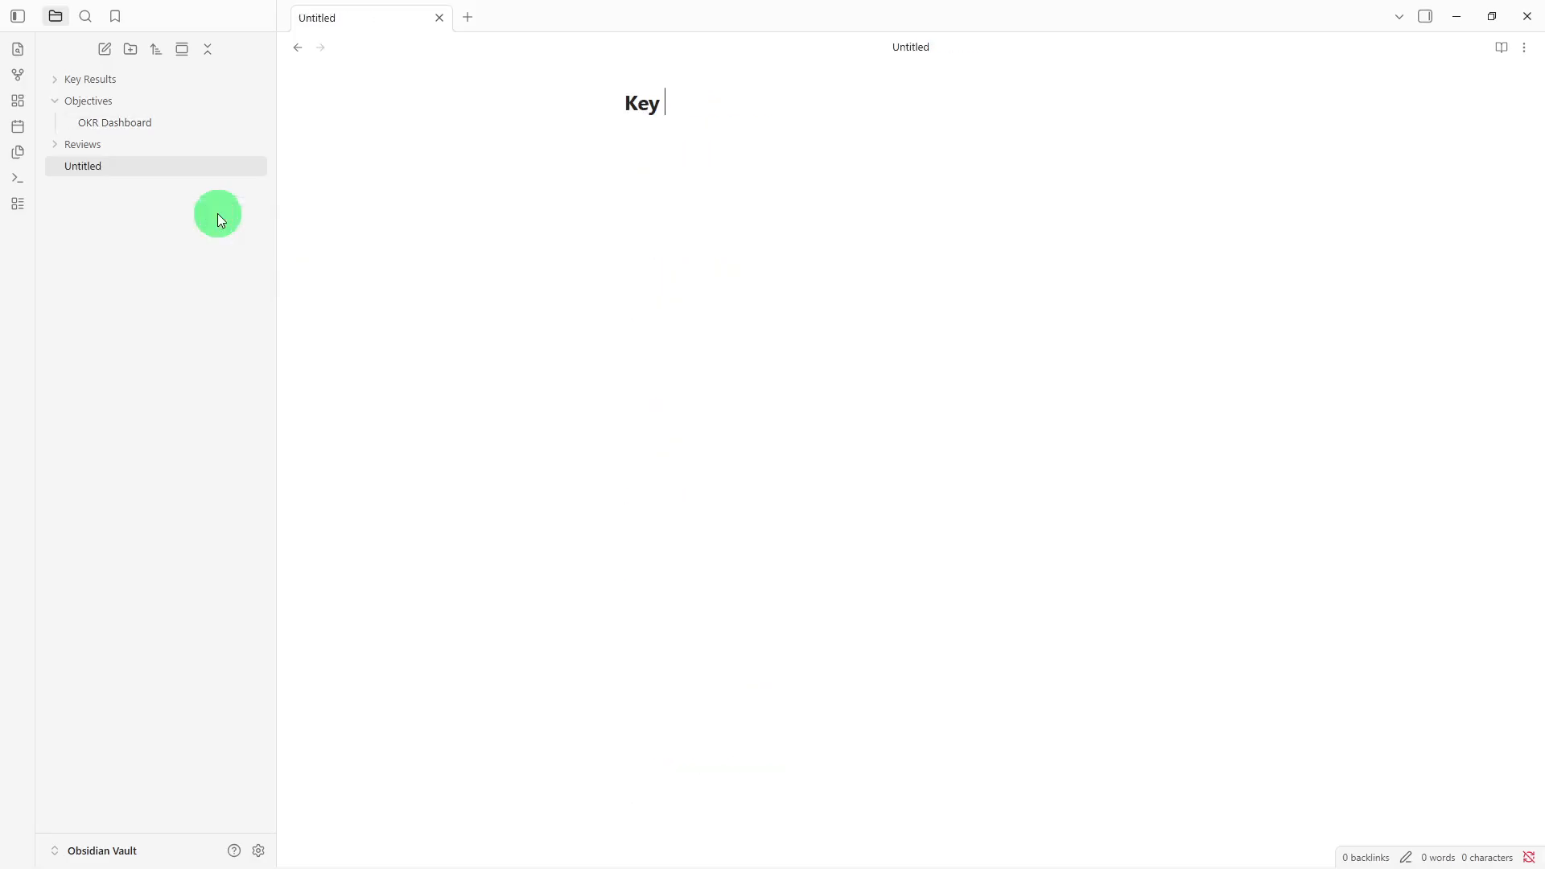
pyautogui.write('Result Tracker')
pyautogui.press('Return')
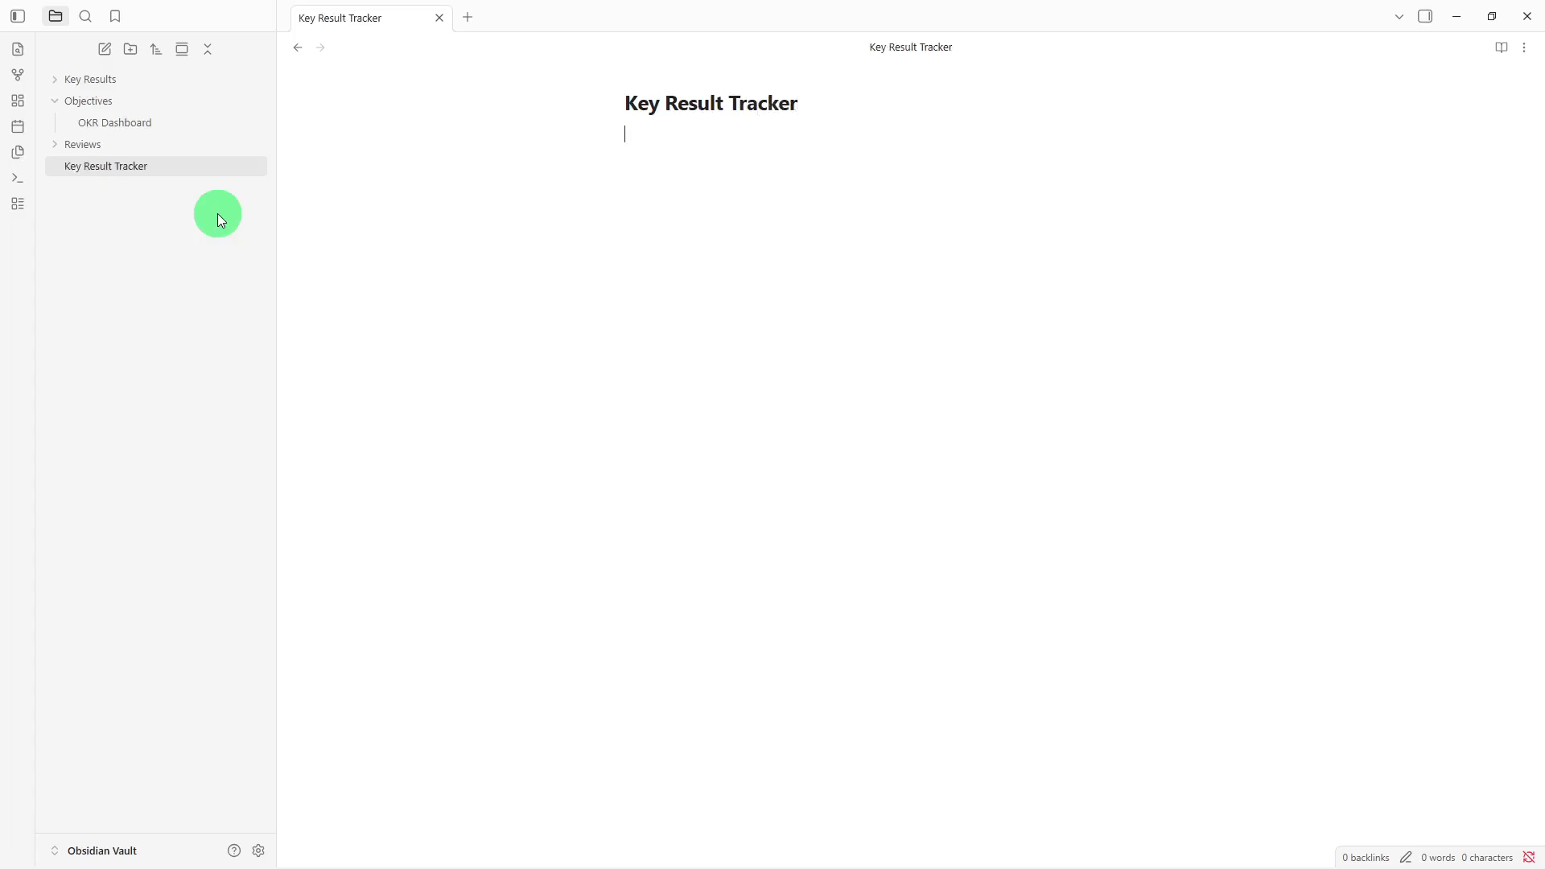
# - Fill the note with Active Key Results, Key Result Information, Action Items and Notes sections, and move it into the Key Results folder
pyautogui.write('## Active Key Results  -  ## Key Result Information  Key Result:  Related Objective:  Target:  Current Progress:  Status:  ## Action Items  -  ## Notes  -')
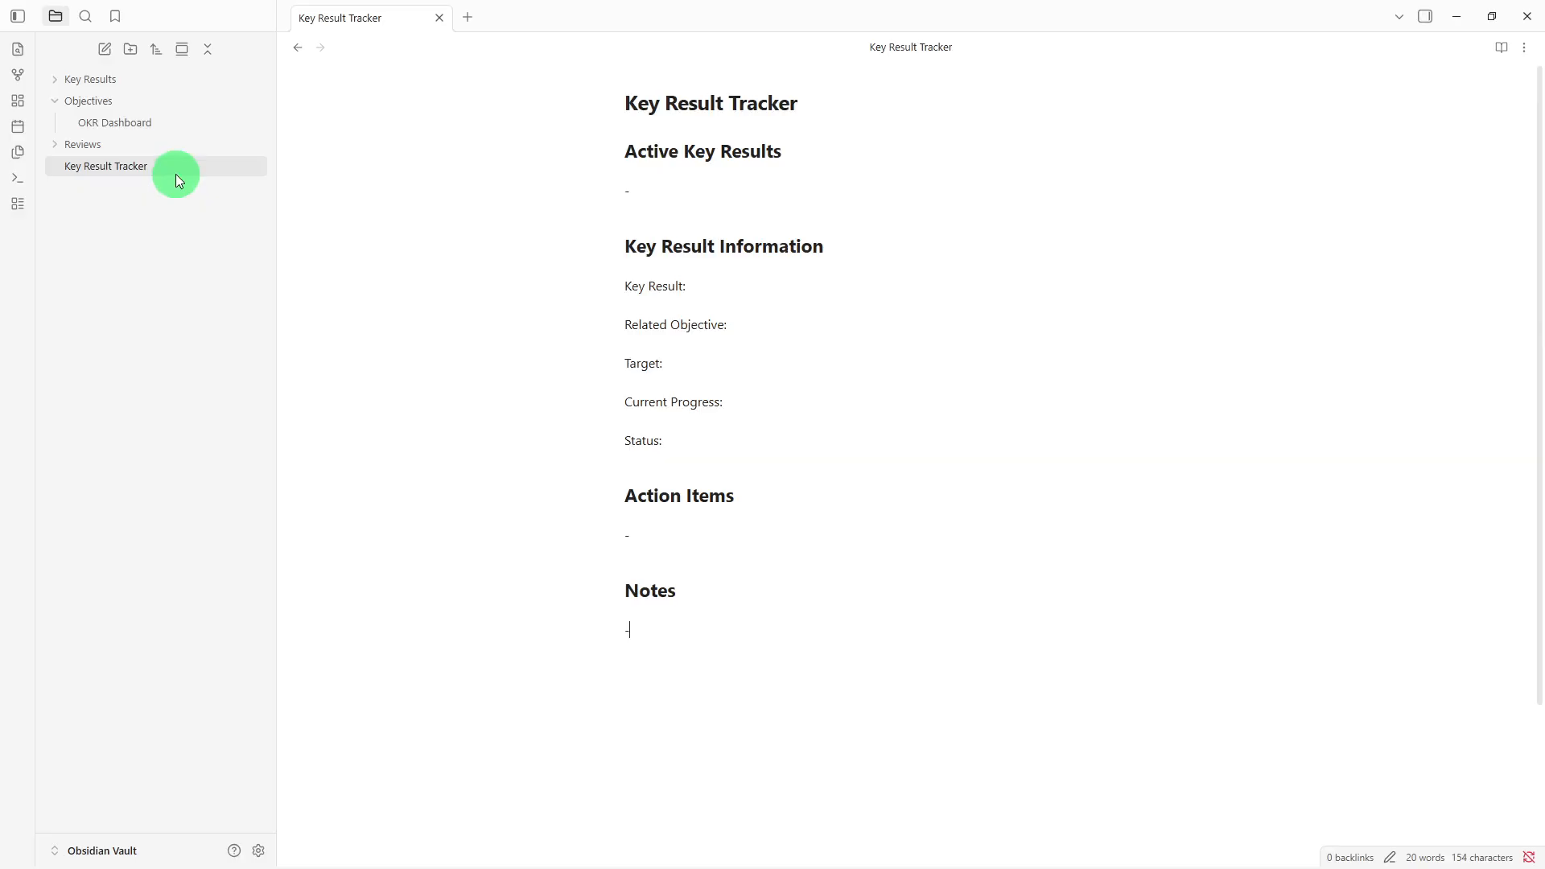
pyautogui.moveTo(175, 174); pyautogui.dragTo(167, 79)
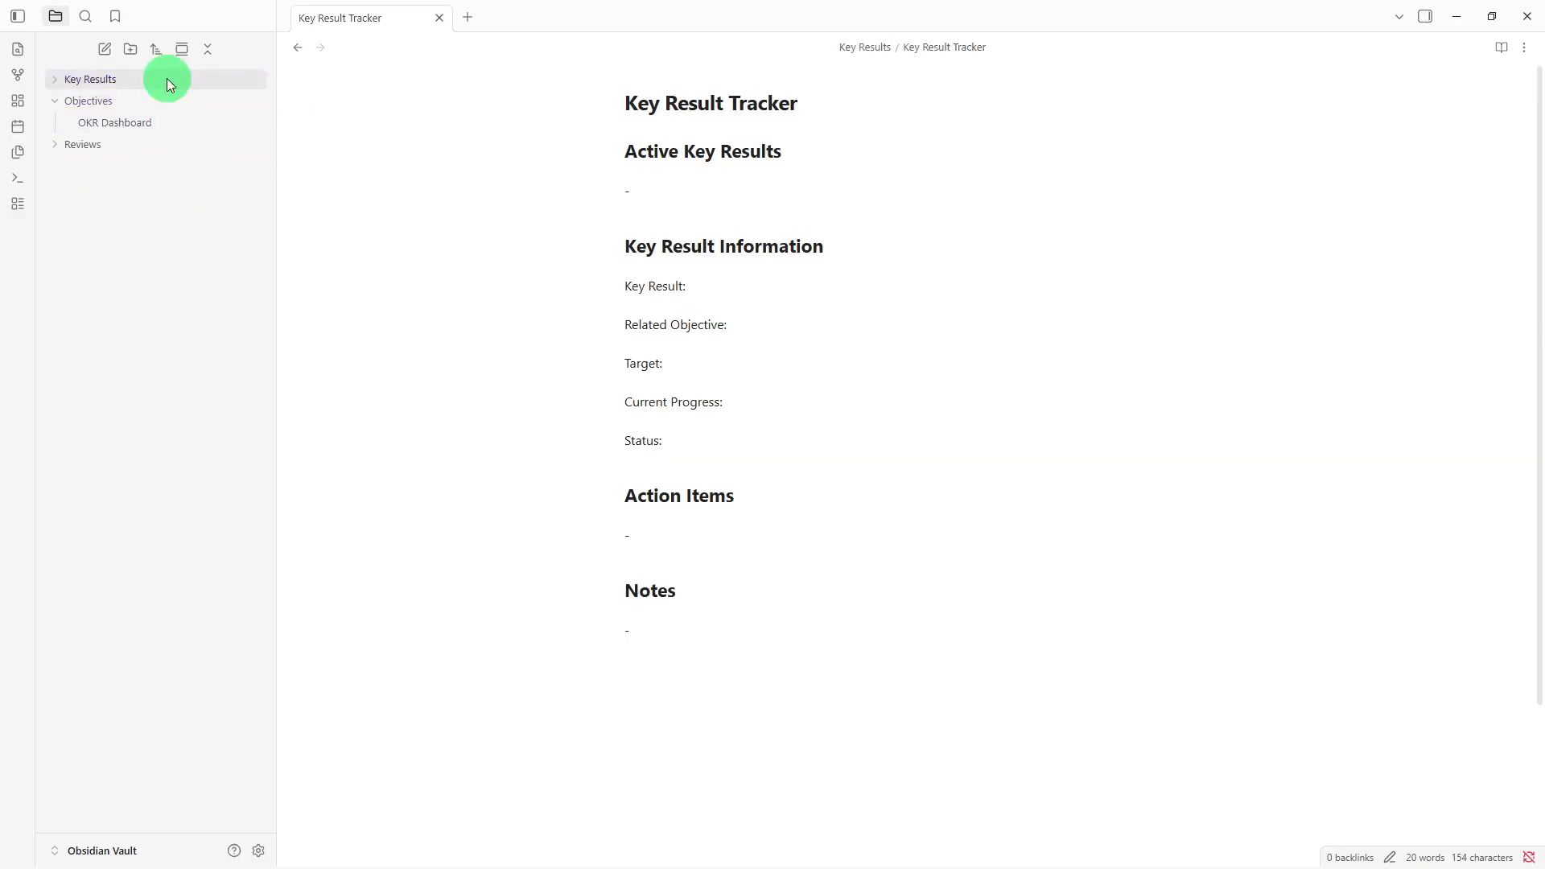
pyautogui.click(166, 79)
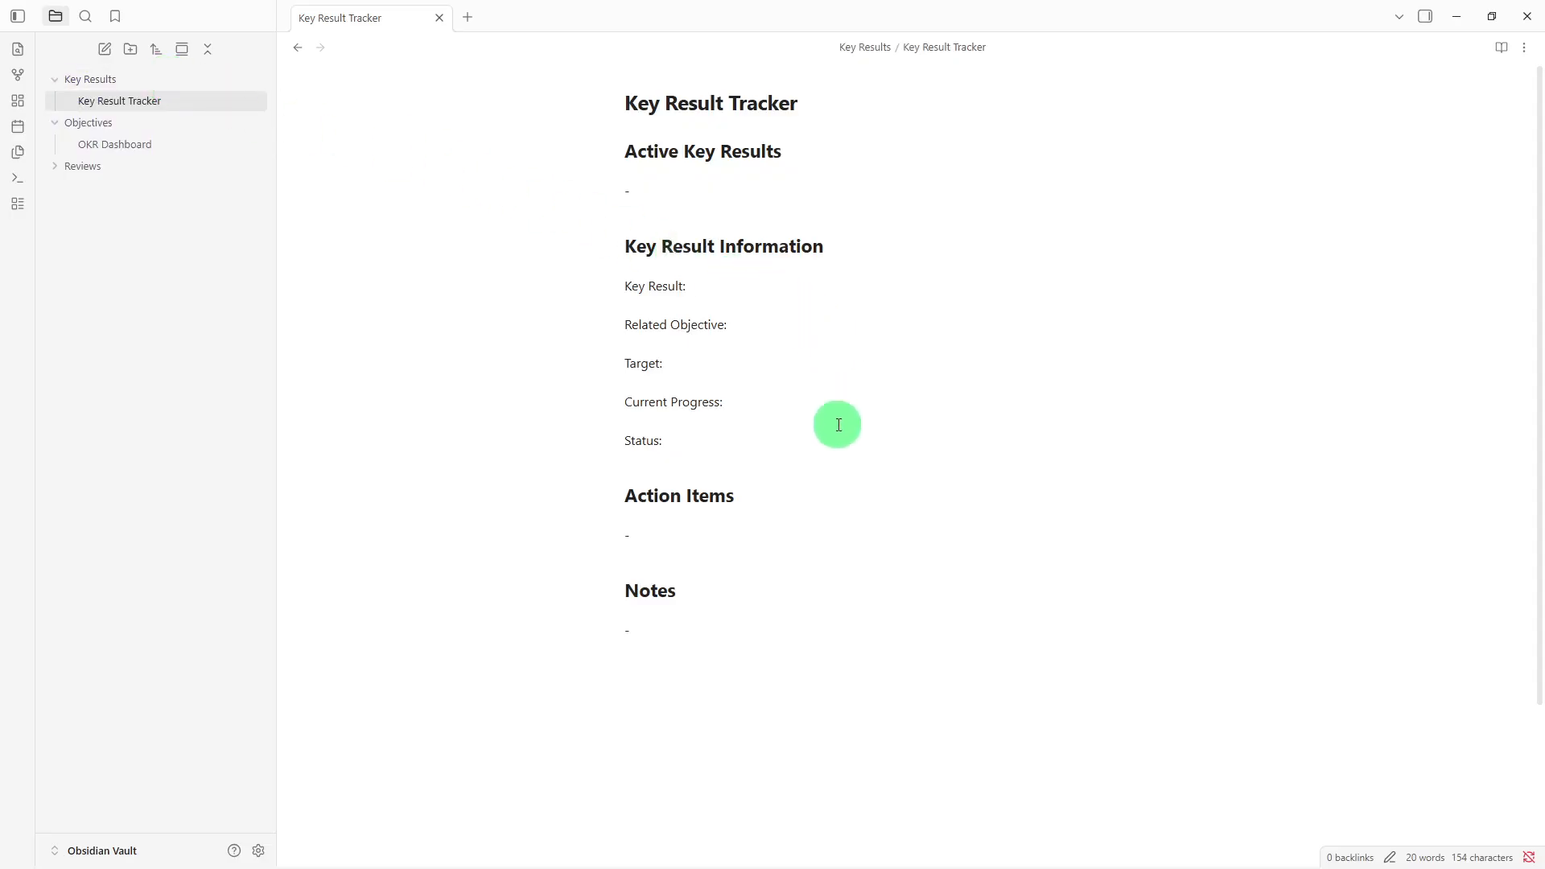
# - Add two blank lines at the end of the Notes section in the Key Result Tracker note
pyautogui.click(772, 532)
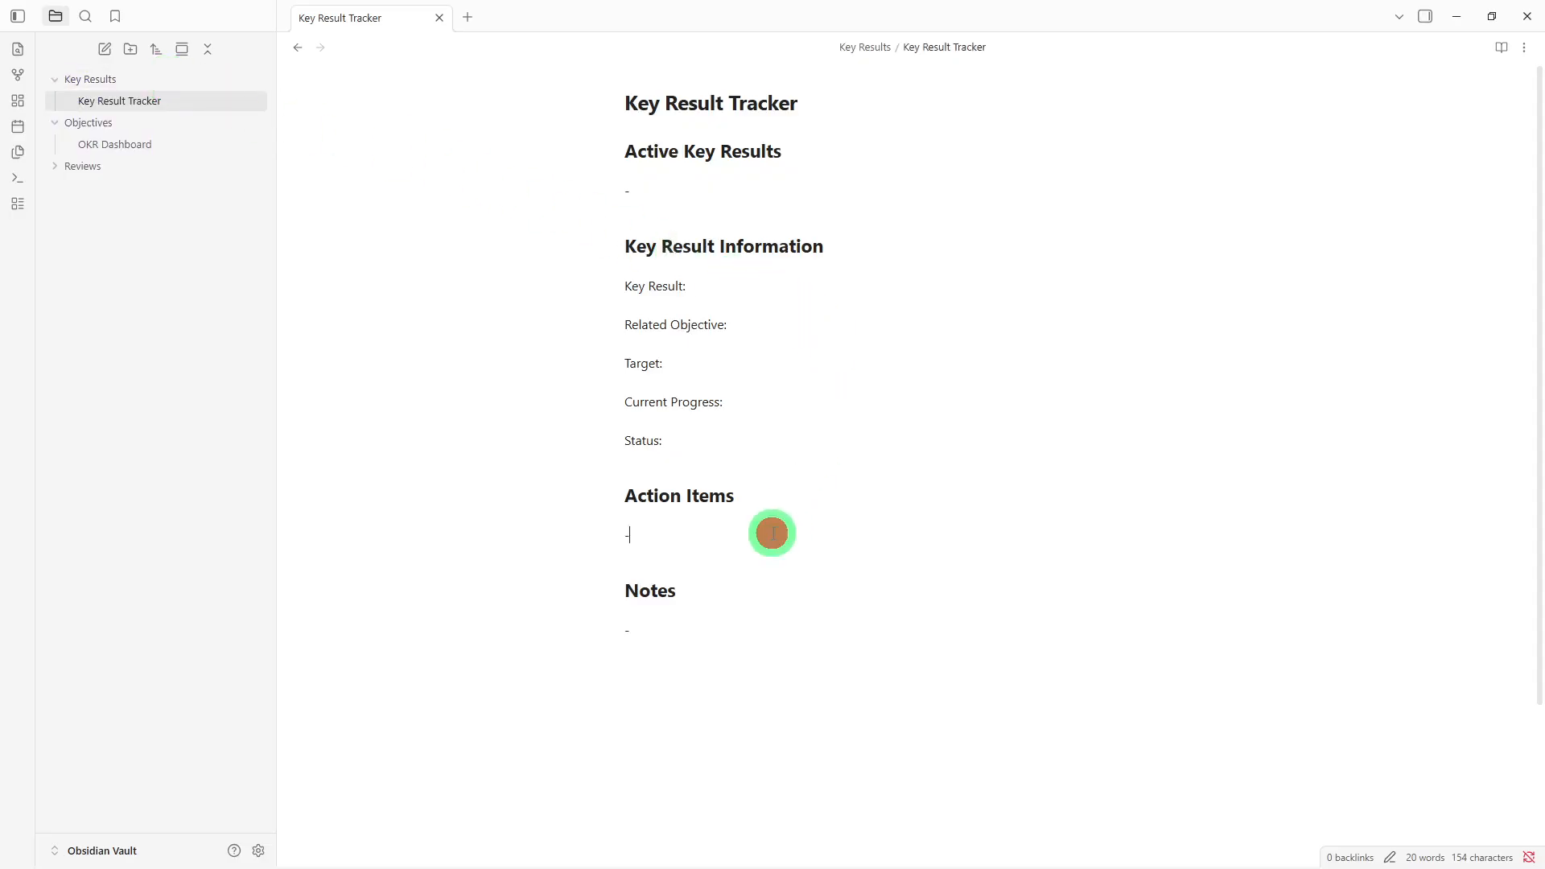
pyautogui.click(757, 631)
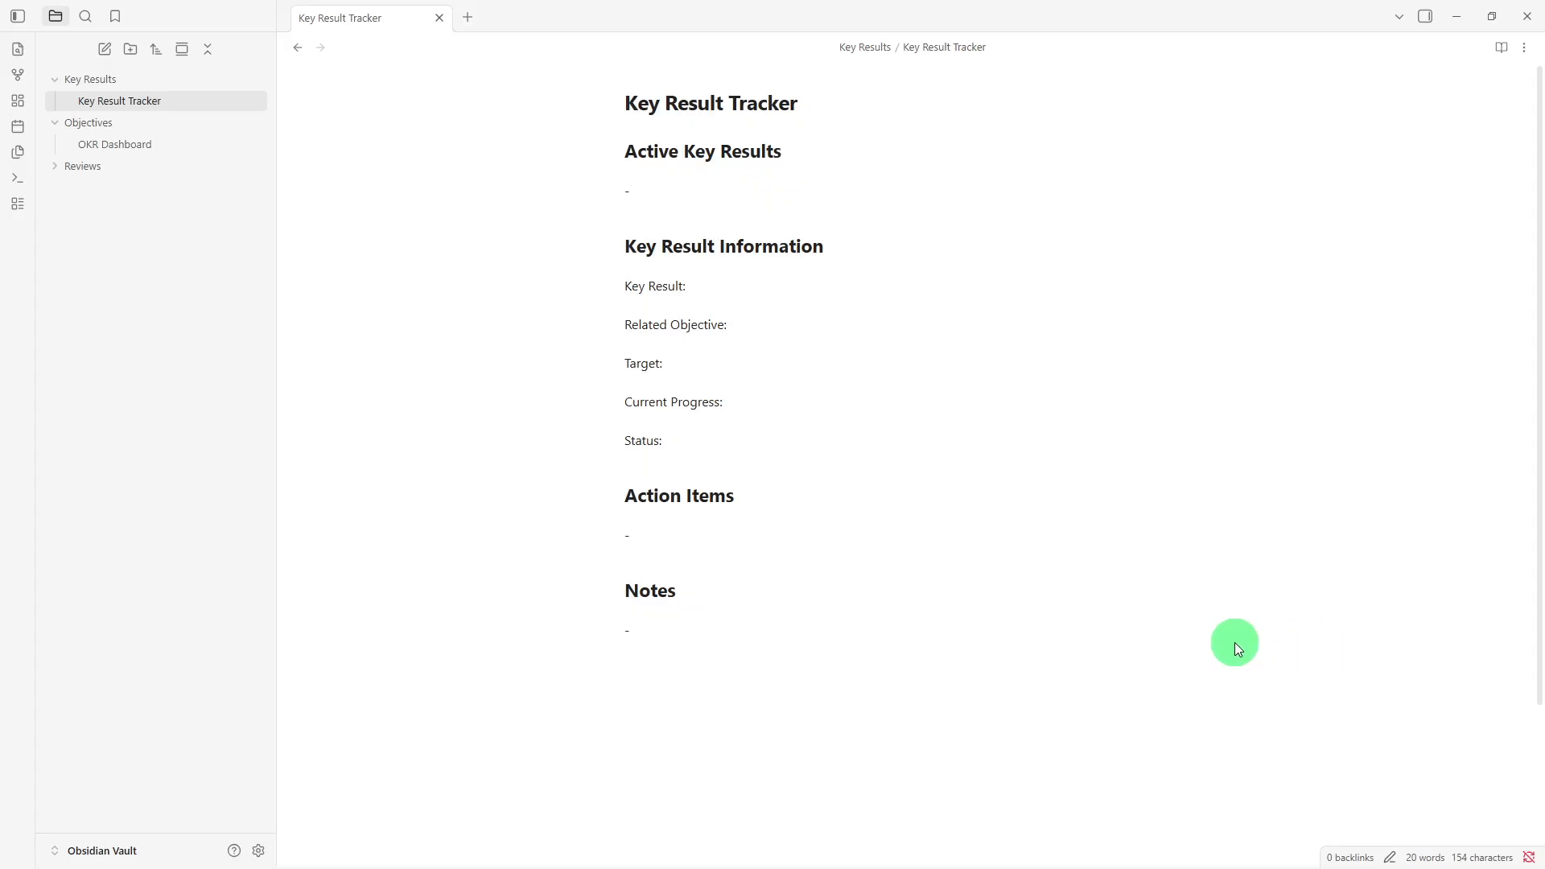
pyautogui.click(1012, 696)
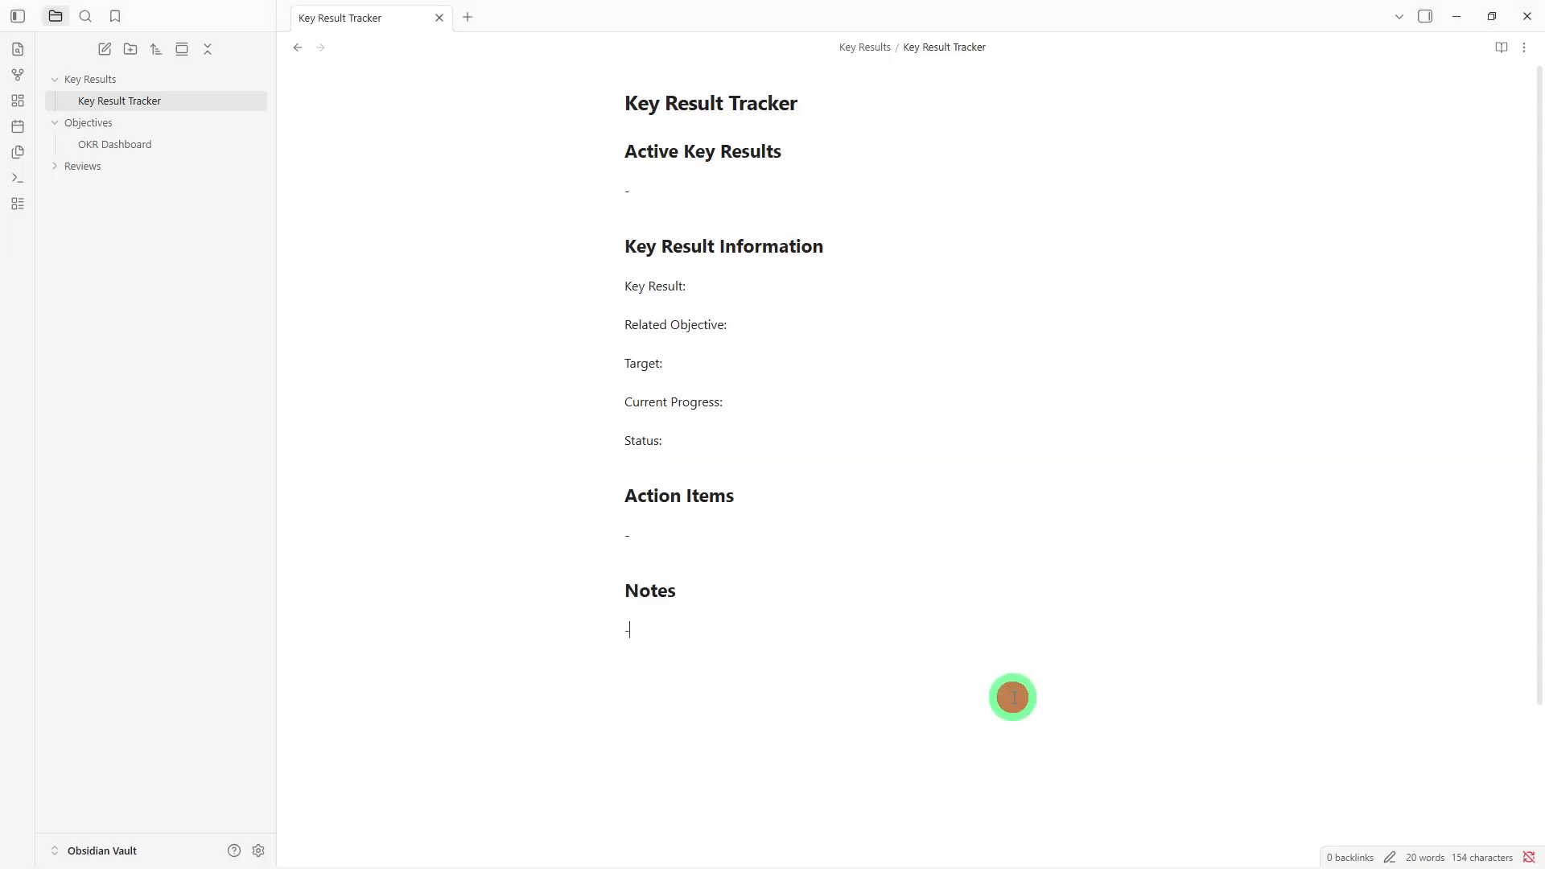
pyautogui.press('Return')
pyautogui.press('Return')
# - Create a new top-level note titled "OKR Review"
pyautogui.rightClick(143, 322)
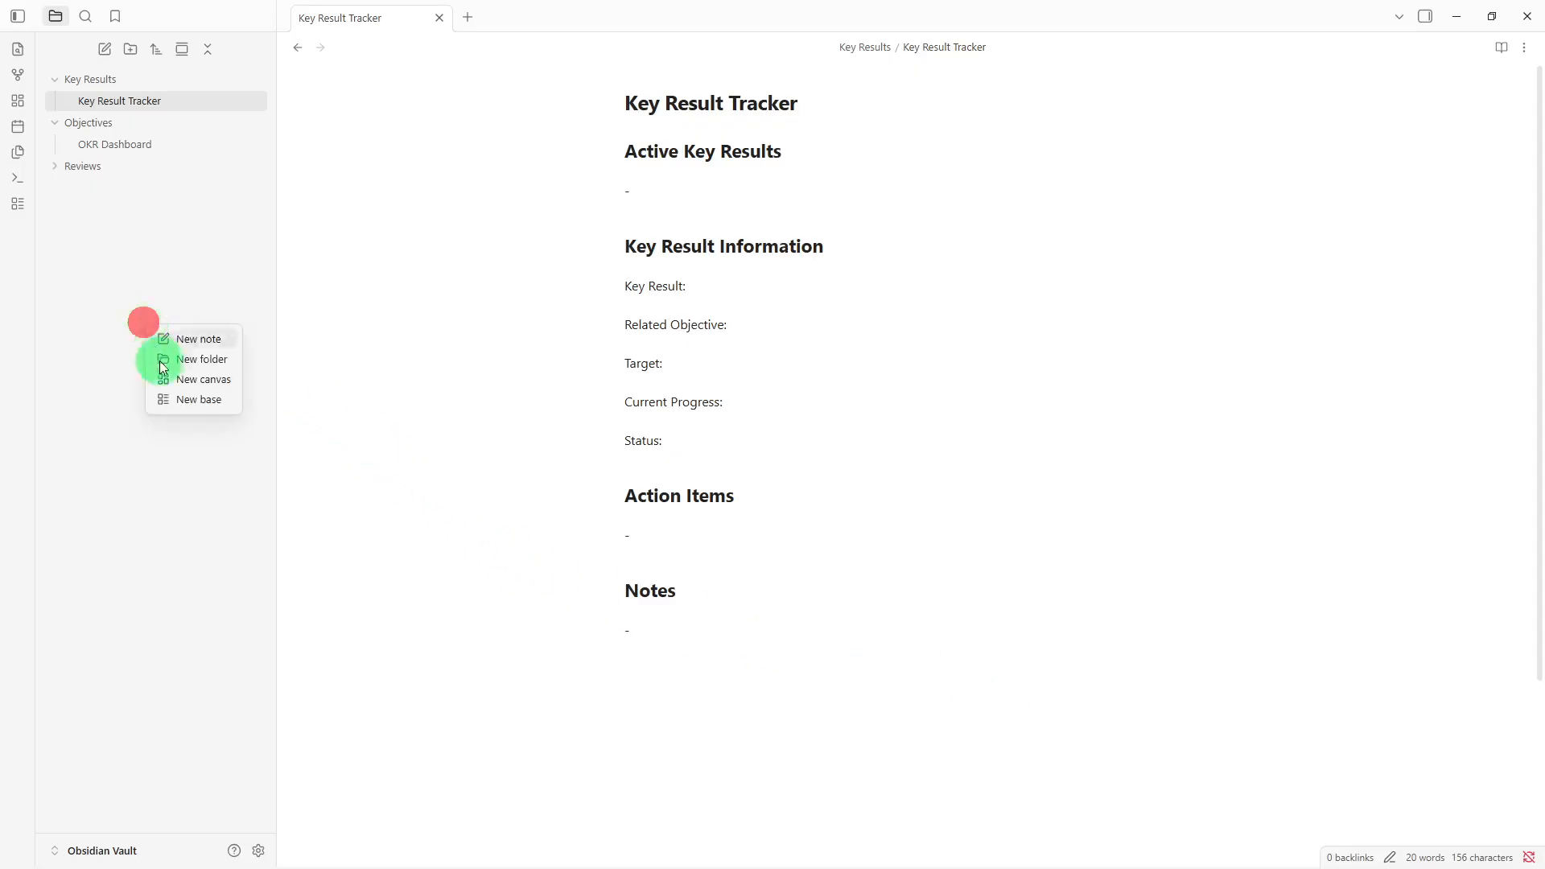
pyautogui.click(193, 342)
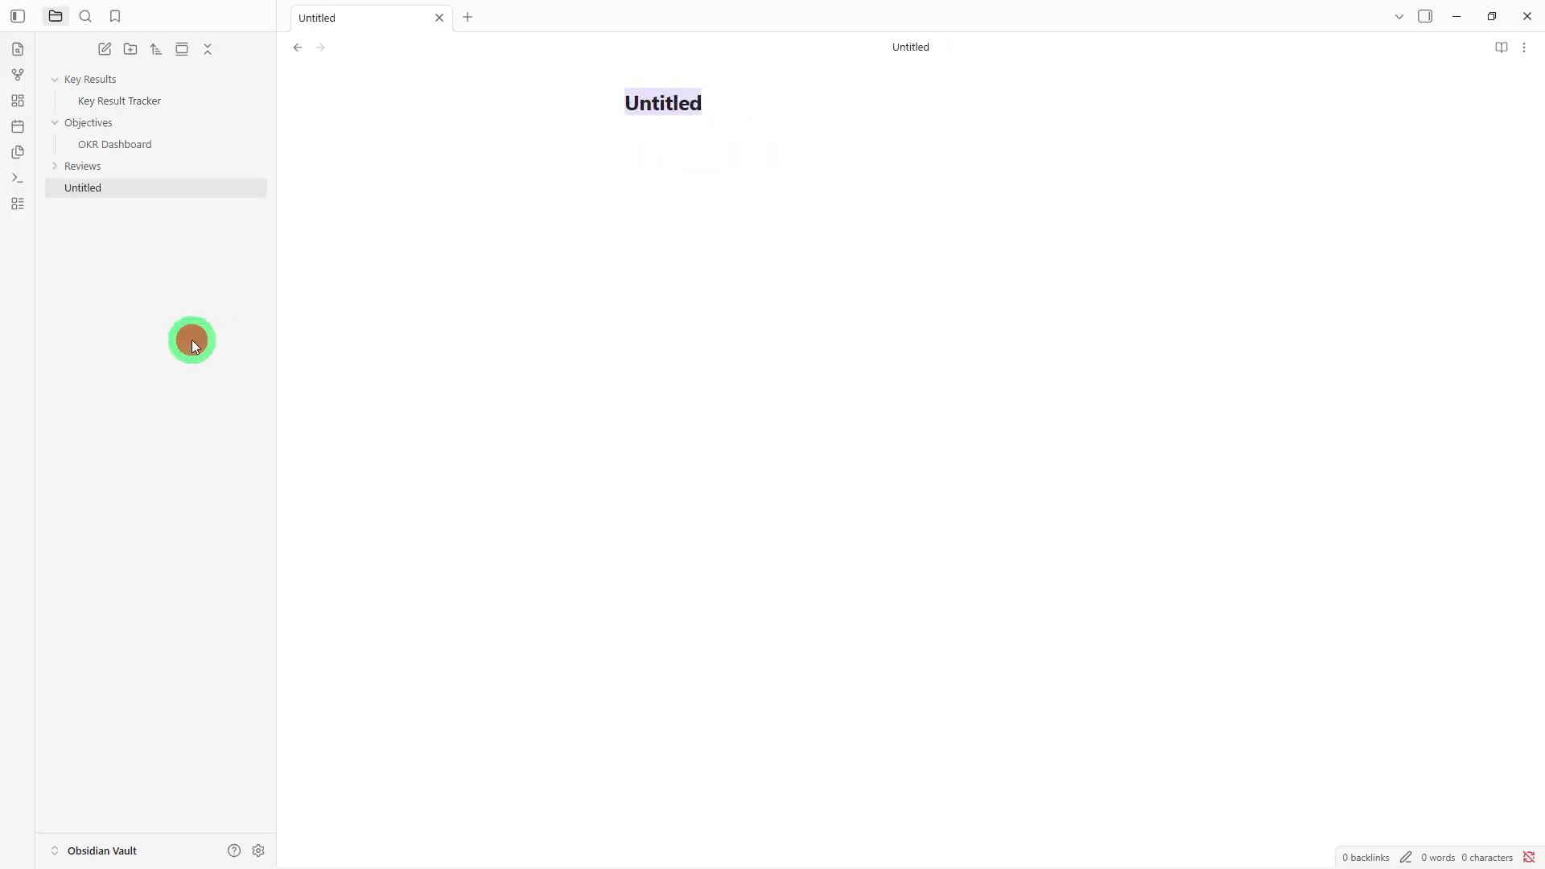
pyautogui.press('BackSpace')
pyautogui.write('OK')
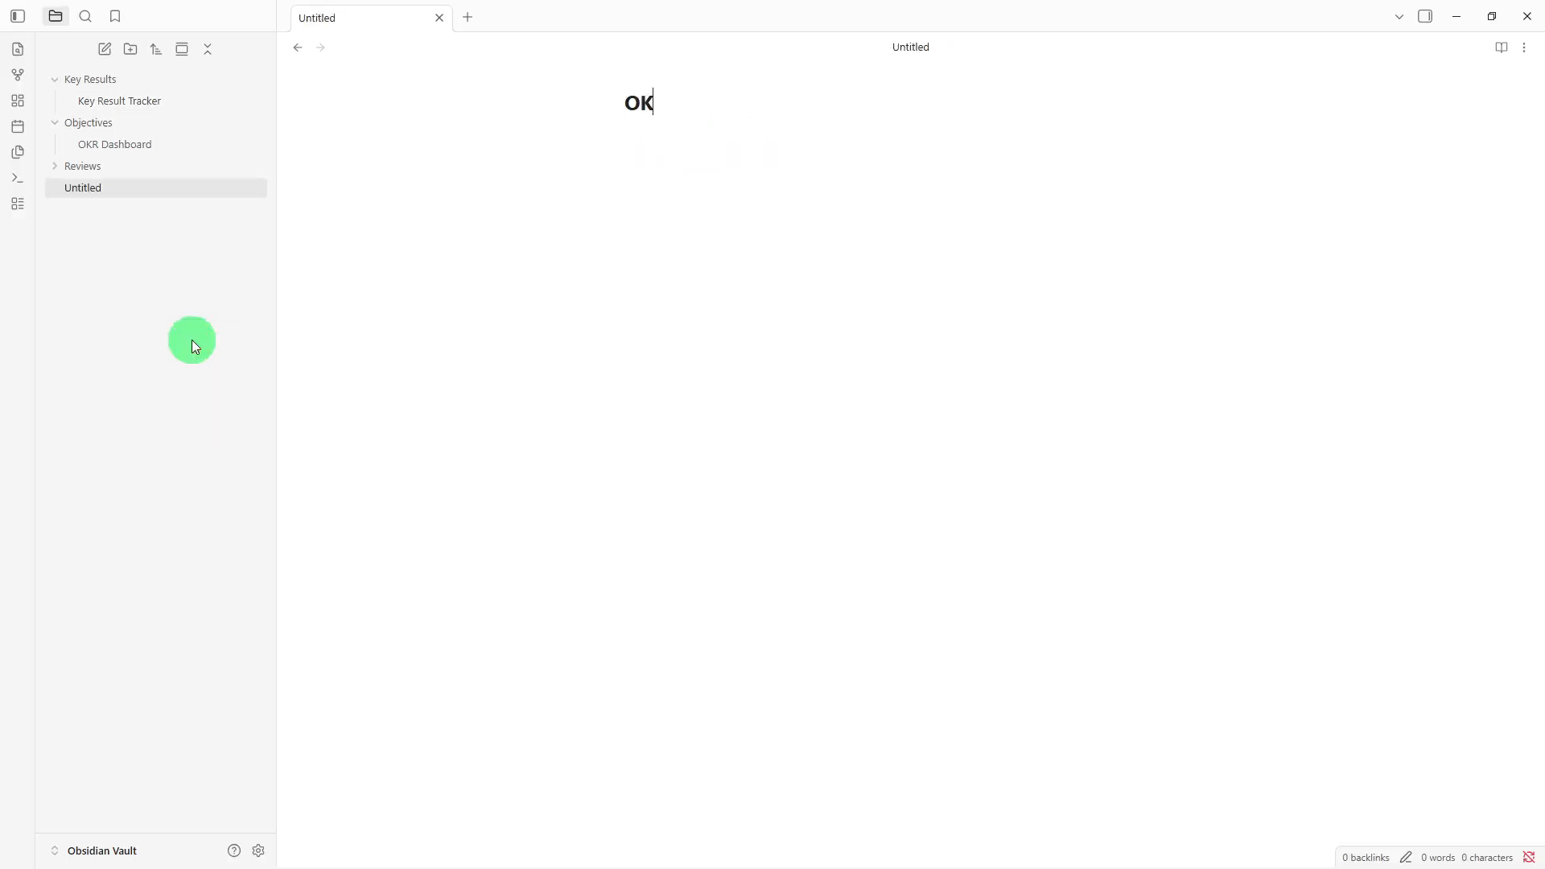
pyautogui.write('R Re')
pyautogui.write('vuew')
pyautogui.press('BackSpace')
pyautogui.press('BackSpace')
pyautogui.press('BackSpace')
pyautogui.write('iew')
pyautogui.press('Return')
# - Fill the note with Review Period, Objective Review, Adjustments, Next Actions and Notes sections, and move it into the Reviews folder
pyautogui.write('Review Period Date: - Objective Review Objective: Progress: Achievements: Challenges: Adjustments - Next Actions - Notes -')
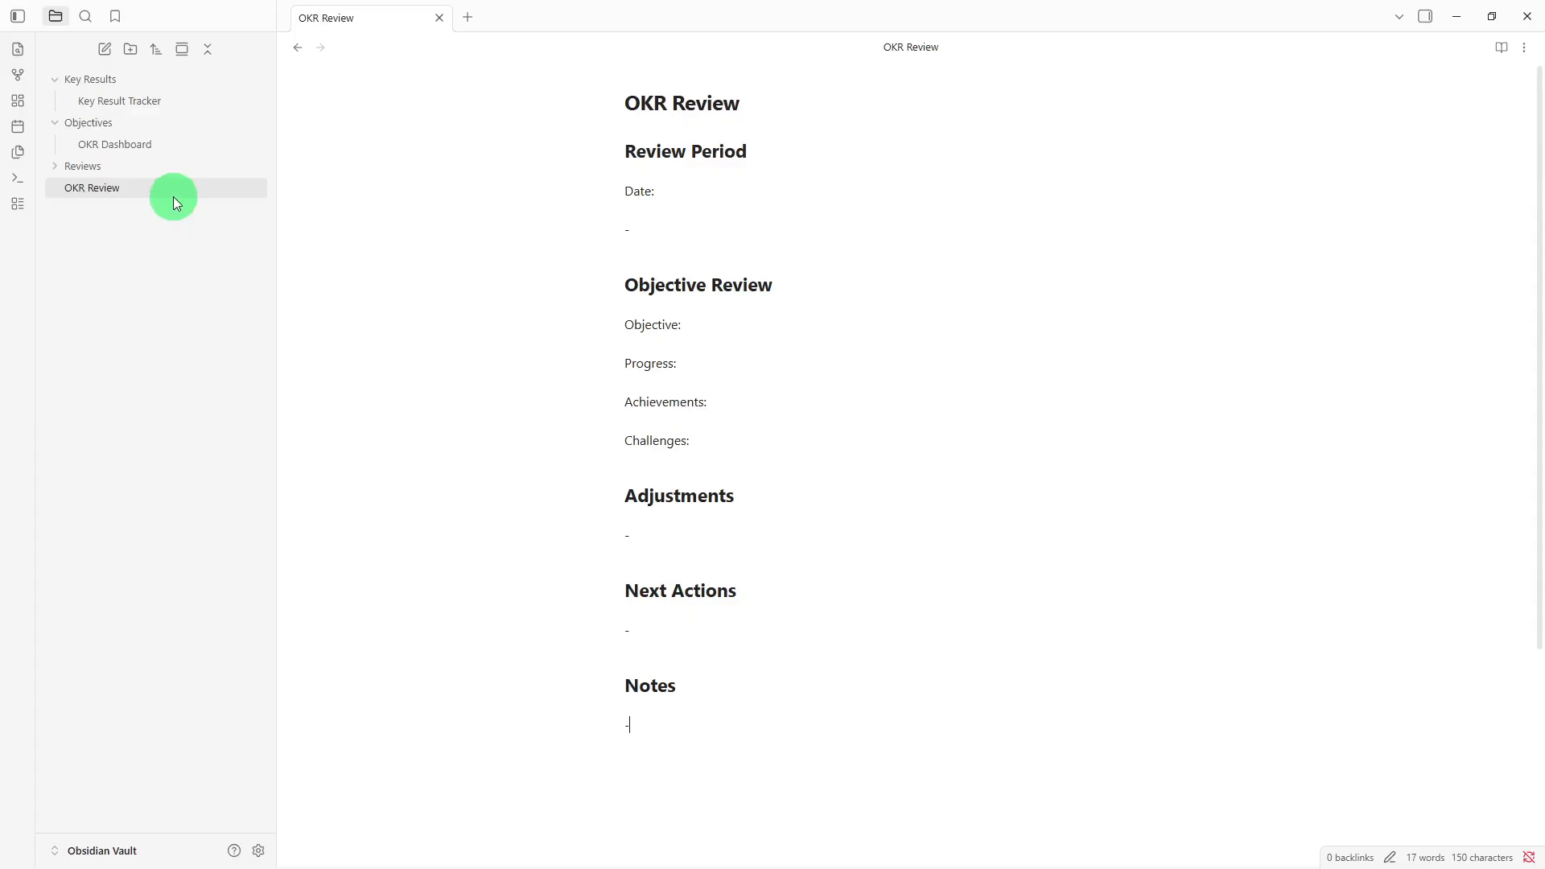
pyautogui.moveTo(172, 195); pyautogui.dragTo(179, 169)
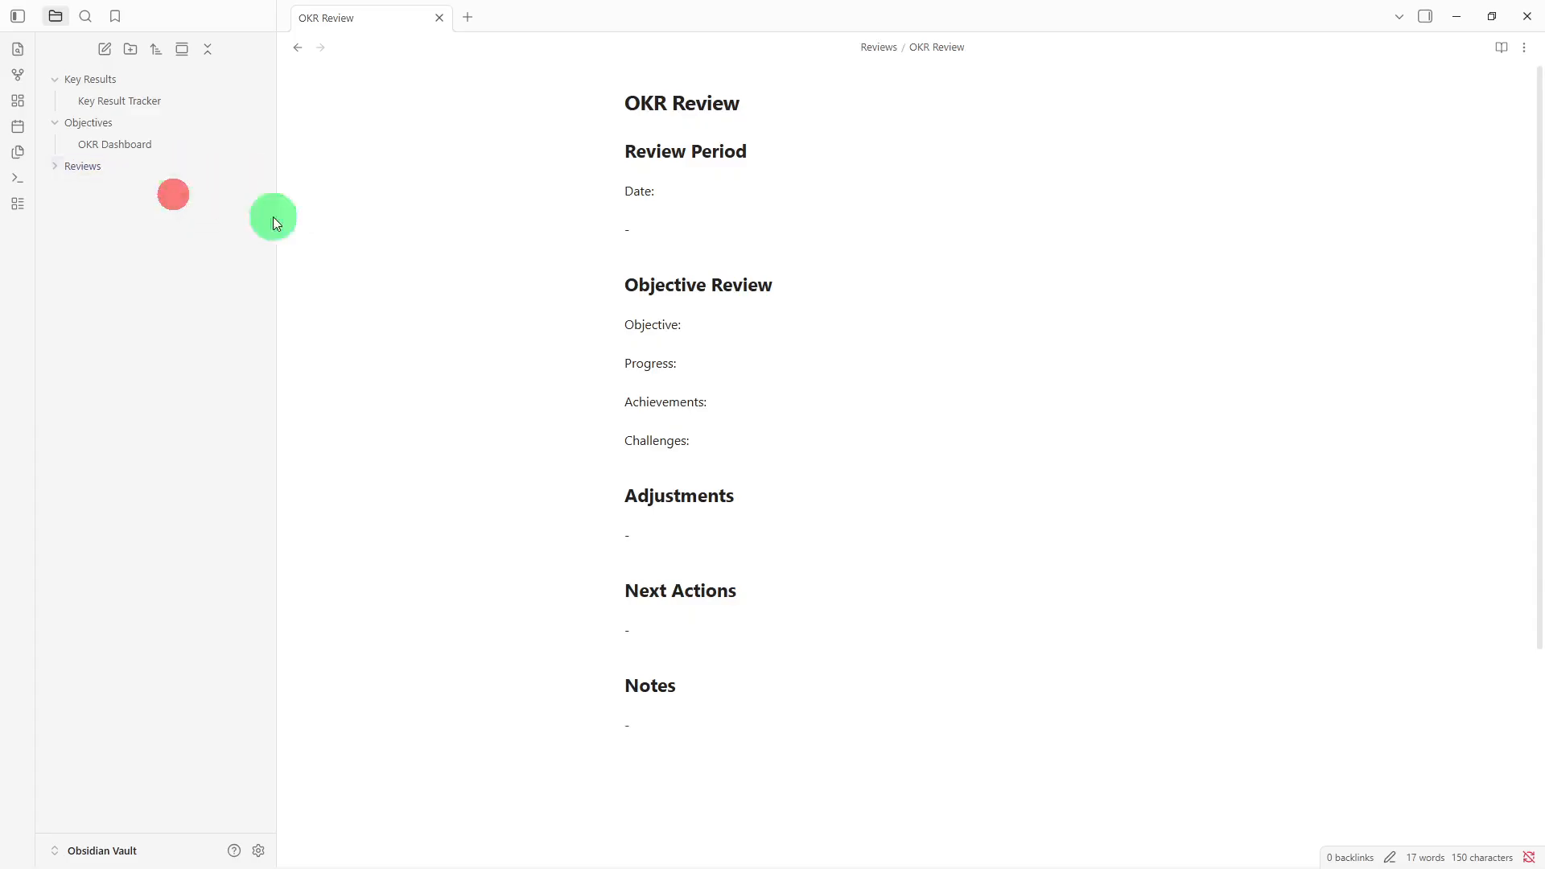
# - Expand the Reviews folder and add links to OKR Dashboard and Key Result Tracker below the Notes section of OKR Review
pyautogui.click(229, 170)
pyautogui.click(910, 732)
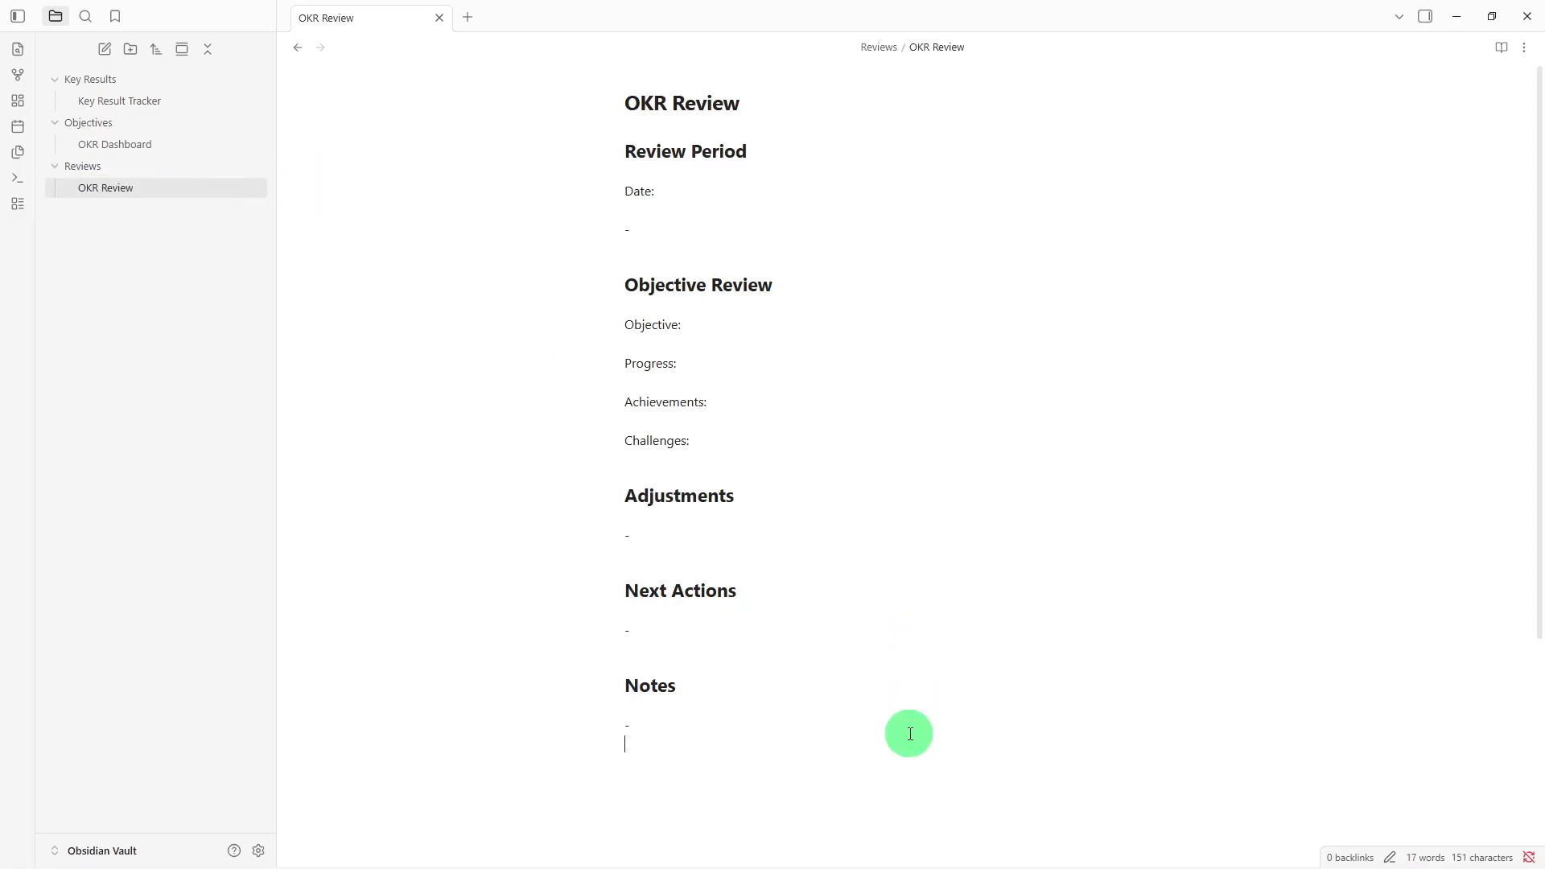
pyautogui.press('Return')
pyautogui.write('[[')
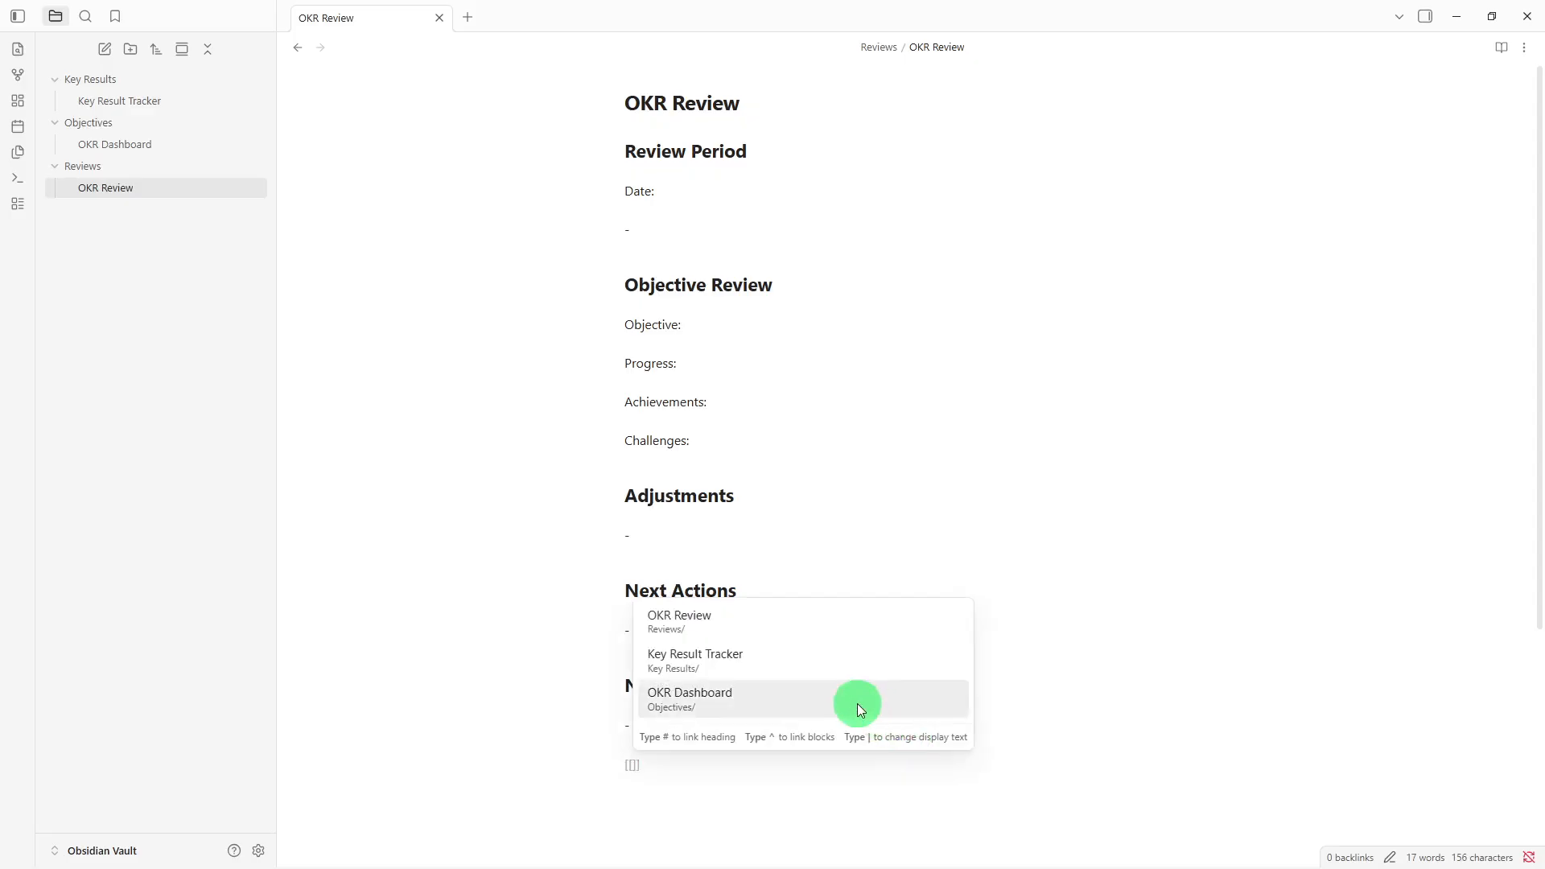
pyautogui.click(857, 703)
pyautogui.press('Return')
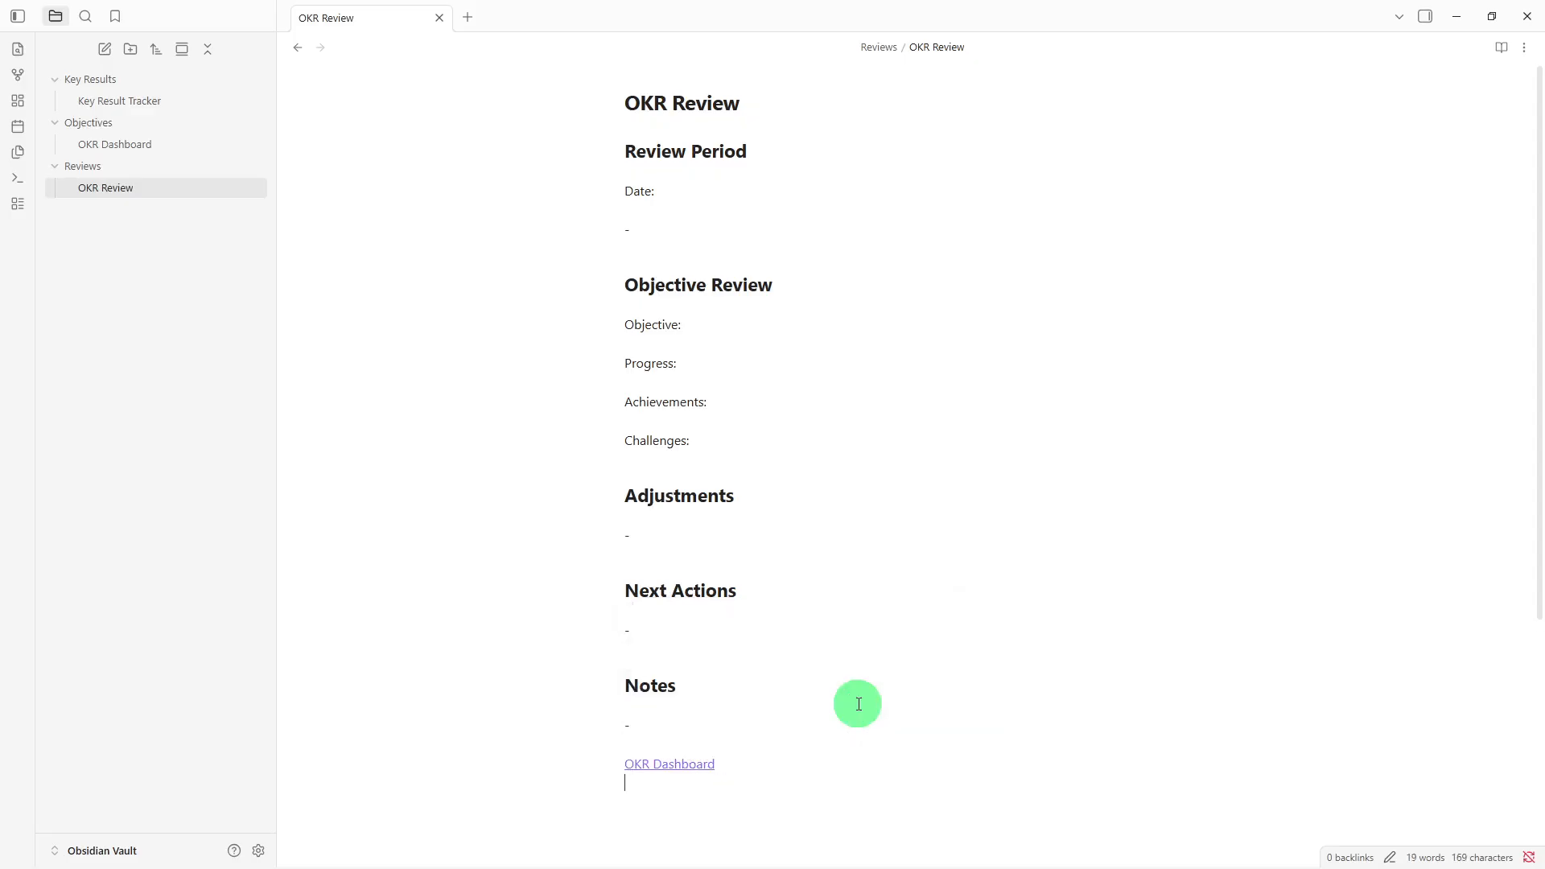
pyautogui.write('[[')
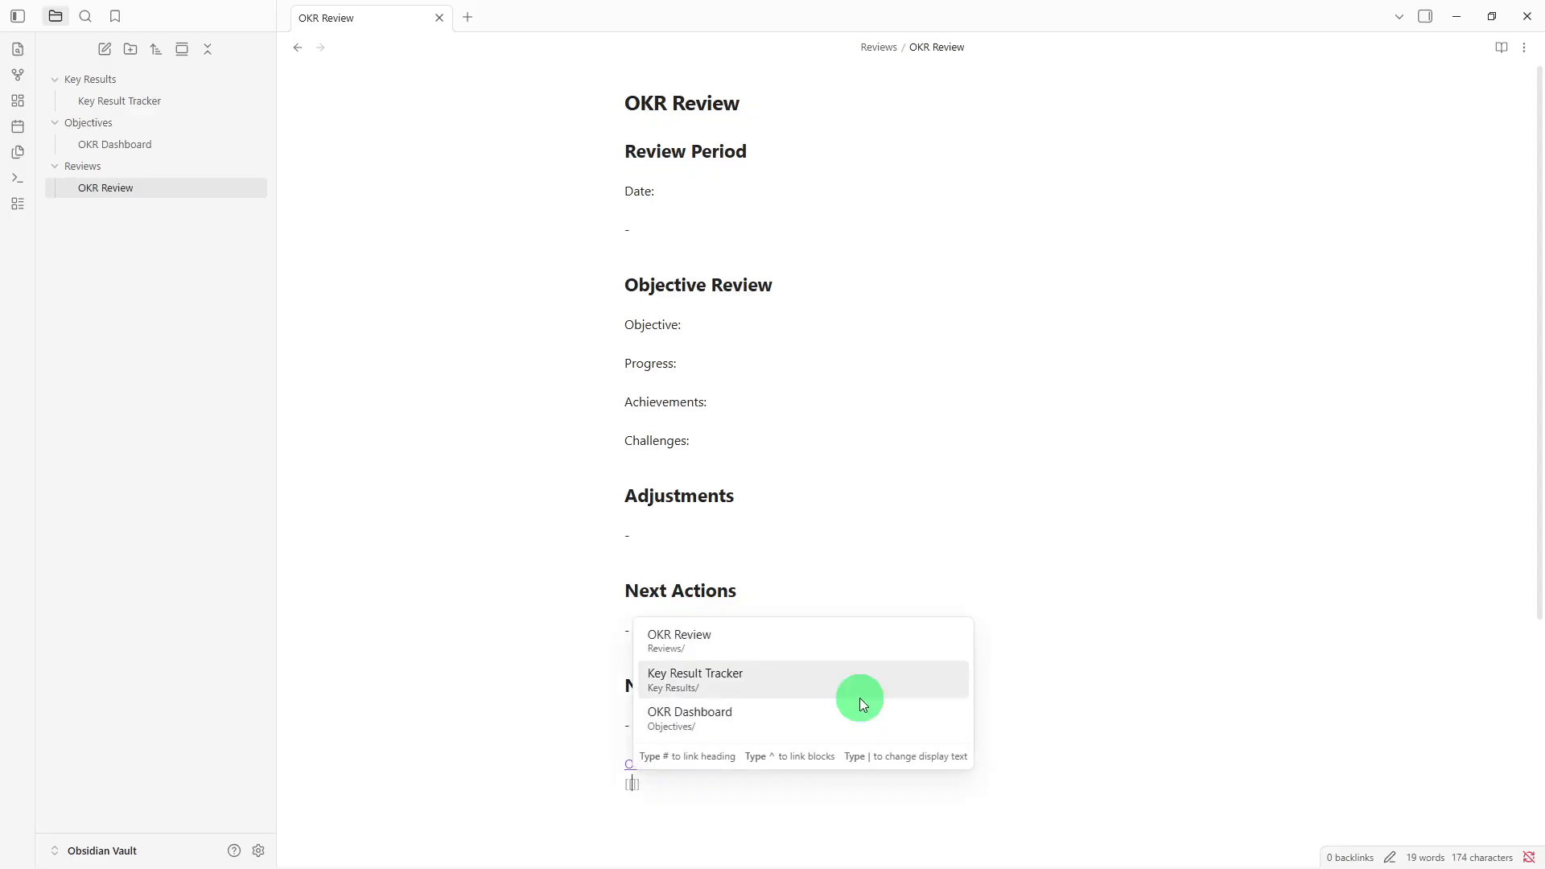
pyautogui.click(863, 693)
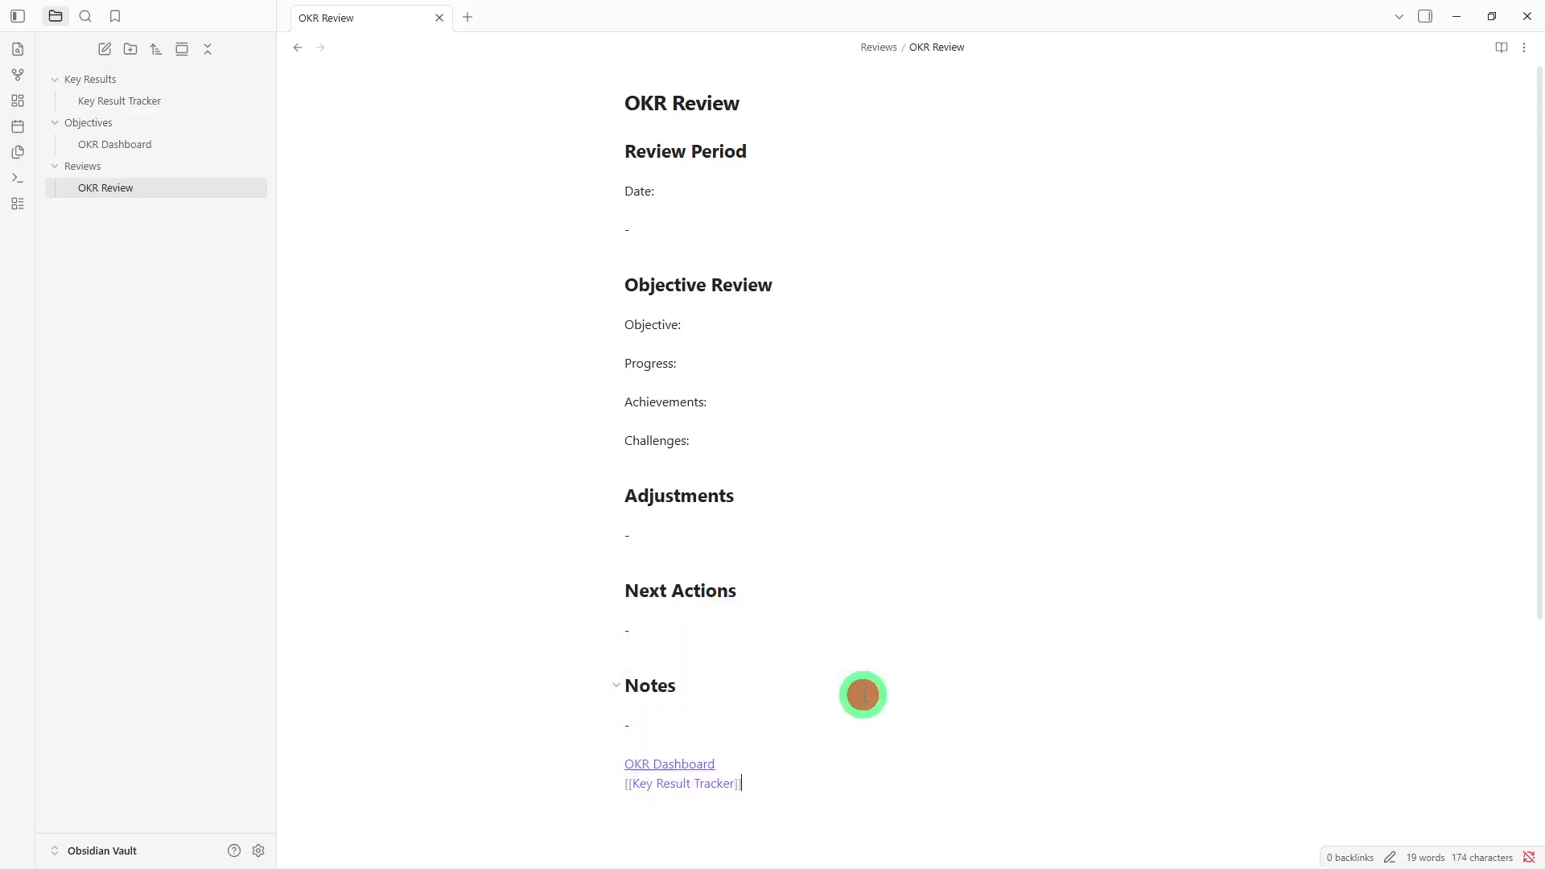
pyautogui.press('Return')
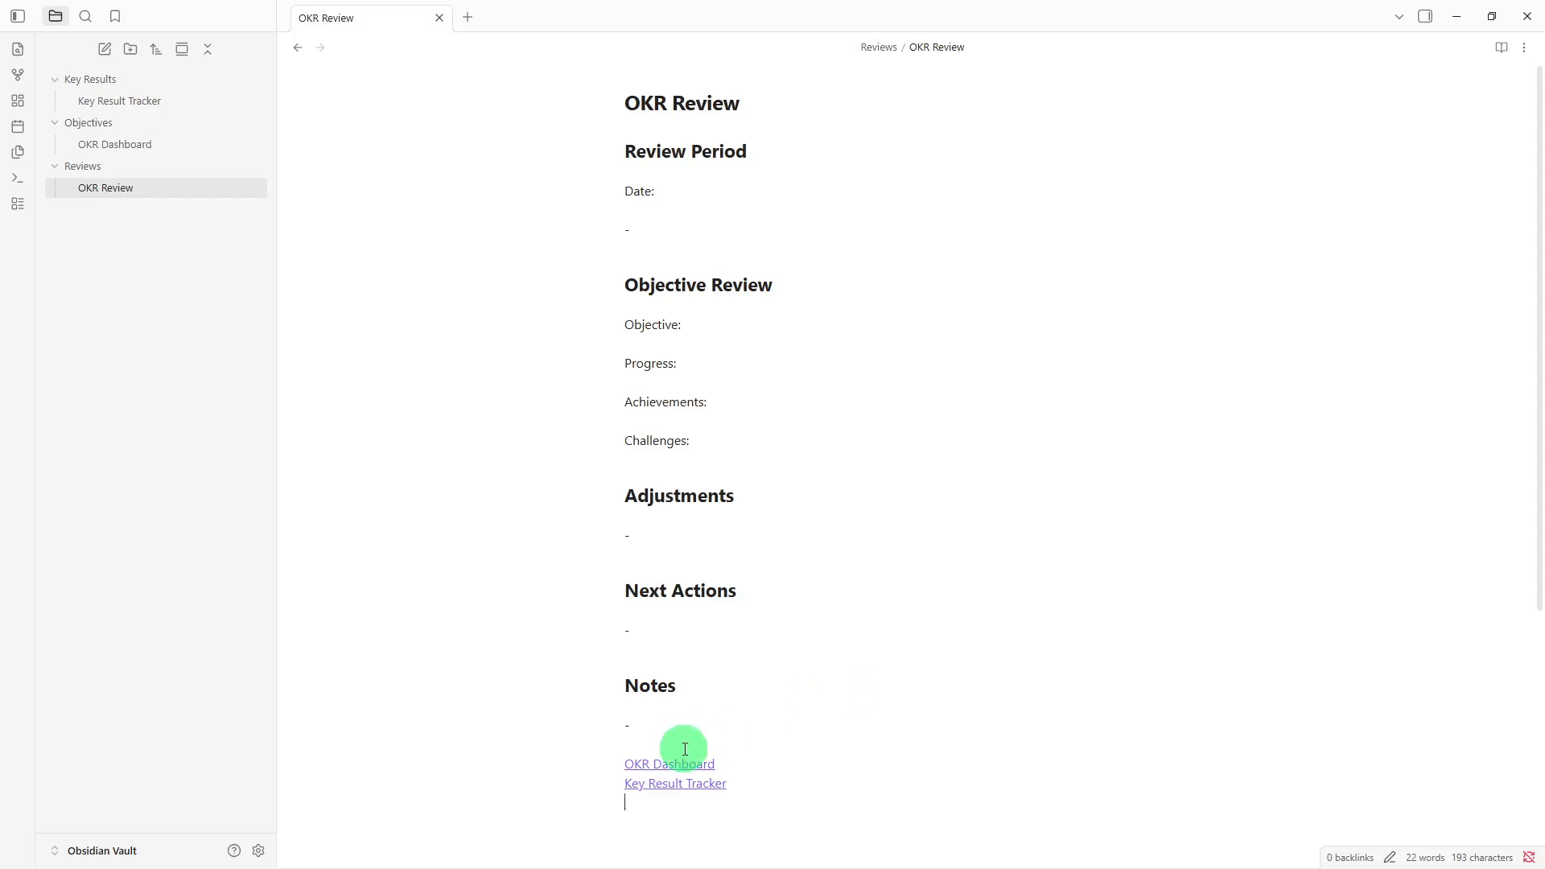
# - Open the linked OKR Dashboard note and add a link to OKR Review below its Progress Updates section
pyautogui.click(667, 774)
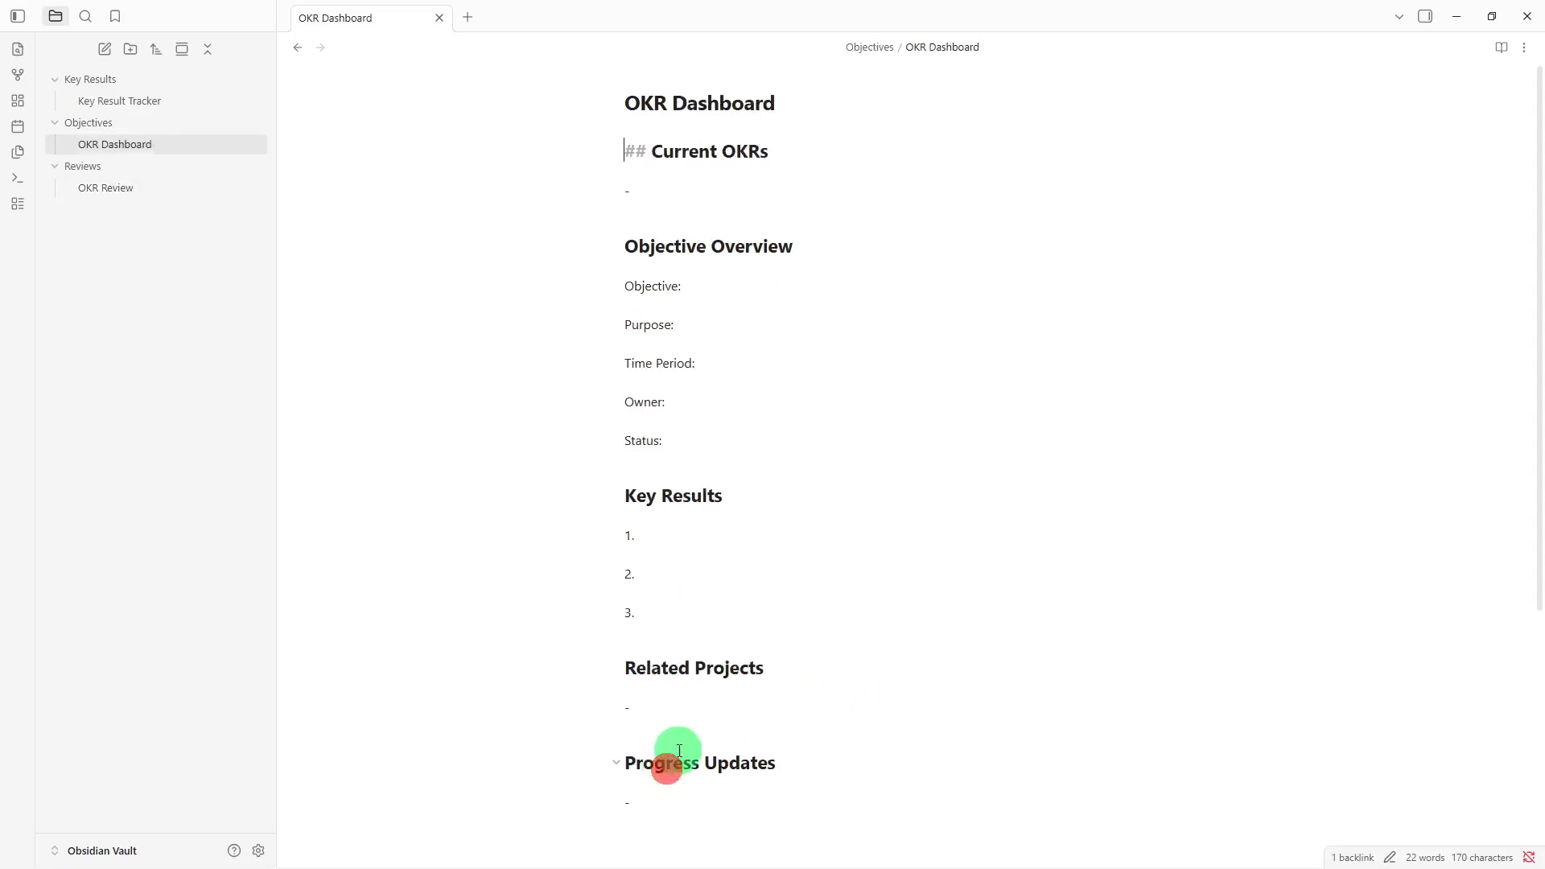
pyautogui.click(672, 828)
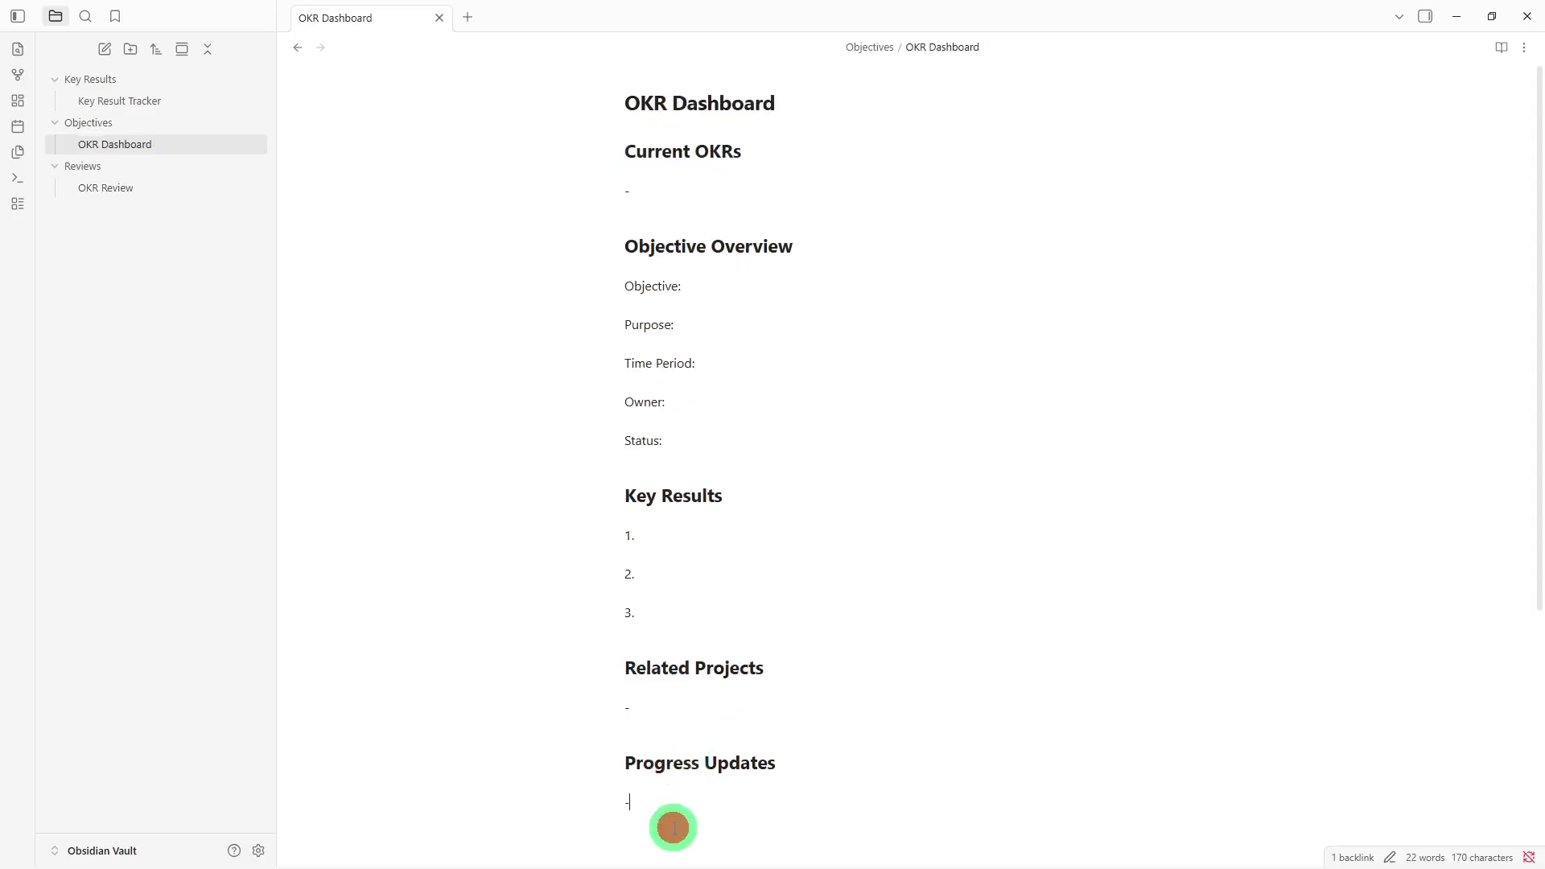
pyautogui.scroll(-1, 673, 828)
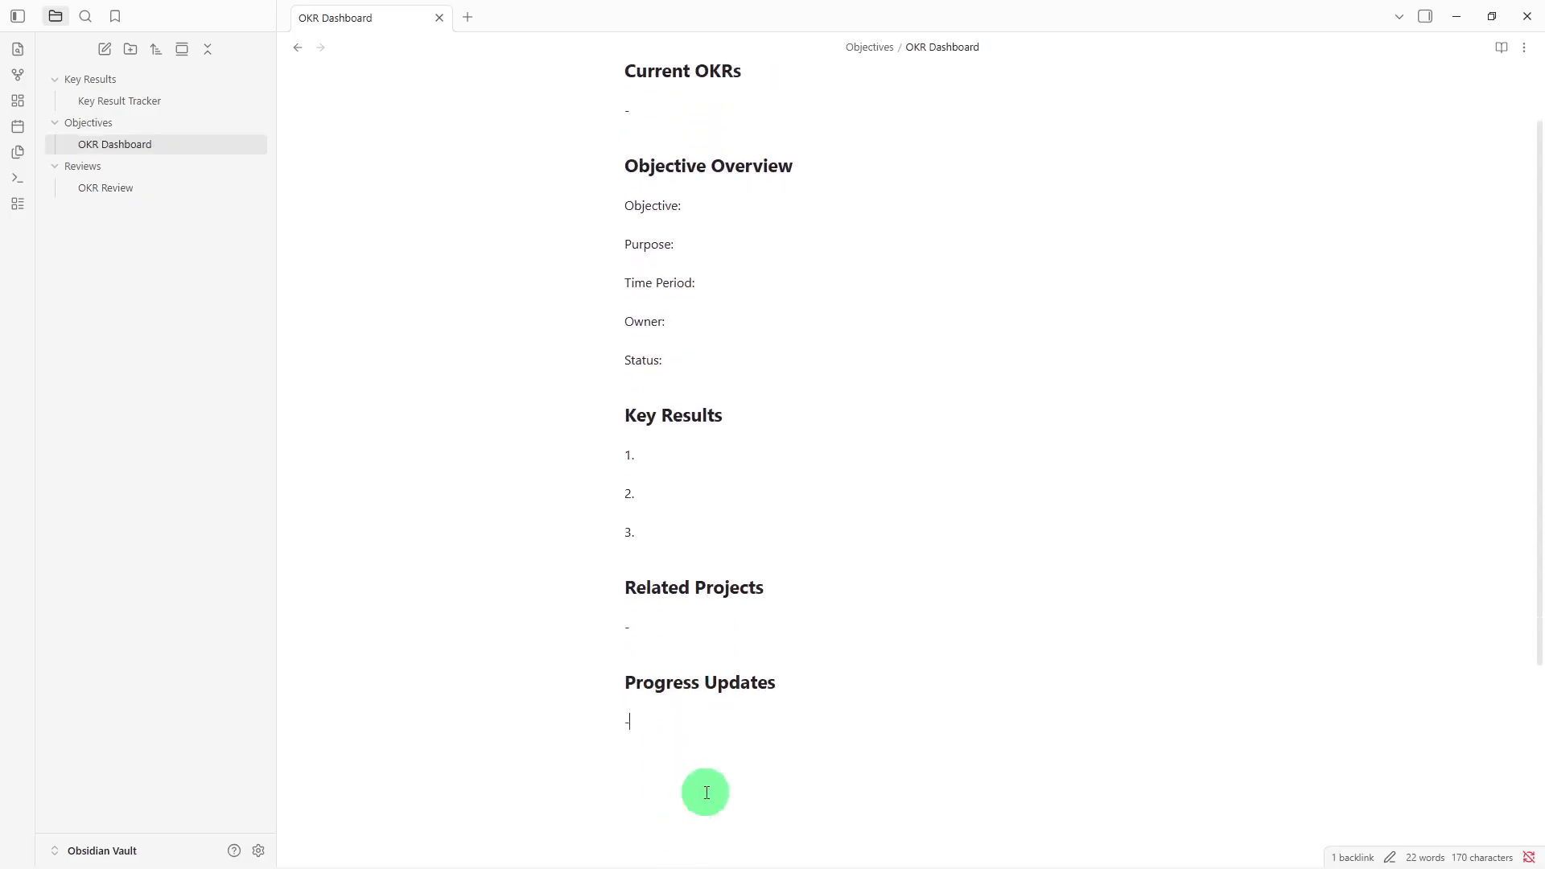
pyautogui.press('Return')
pyautogui.write('[[')
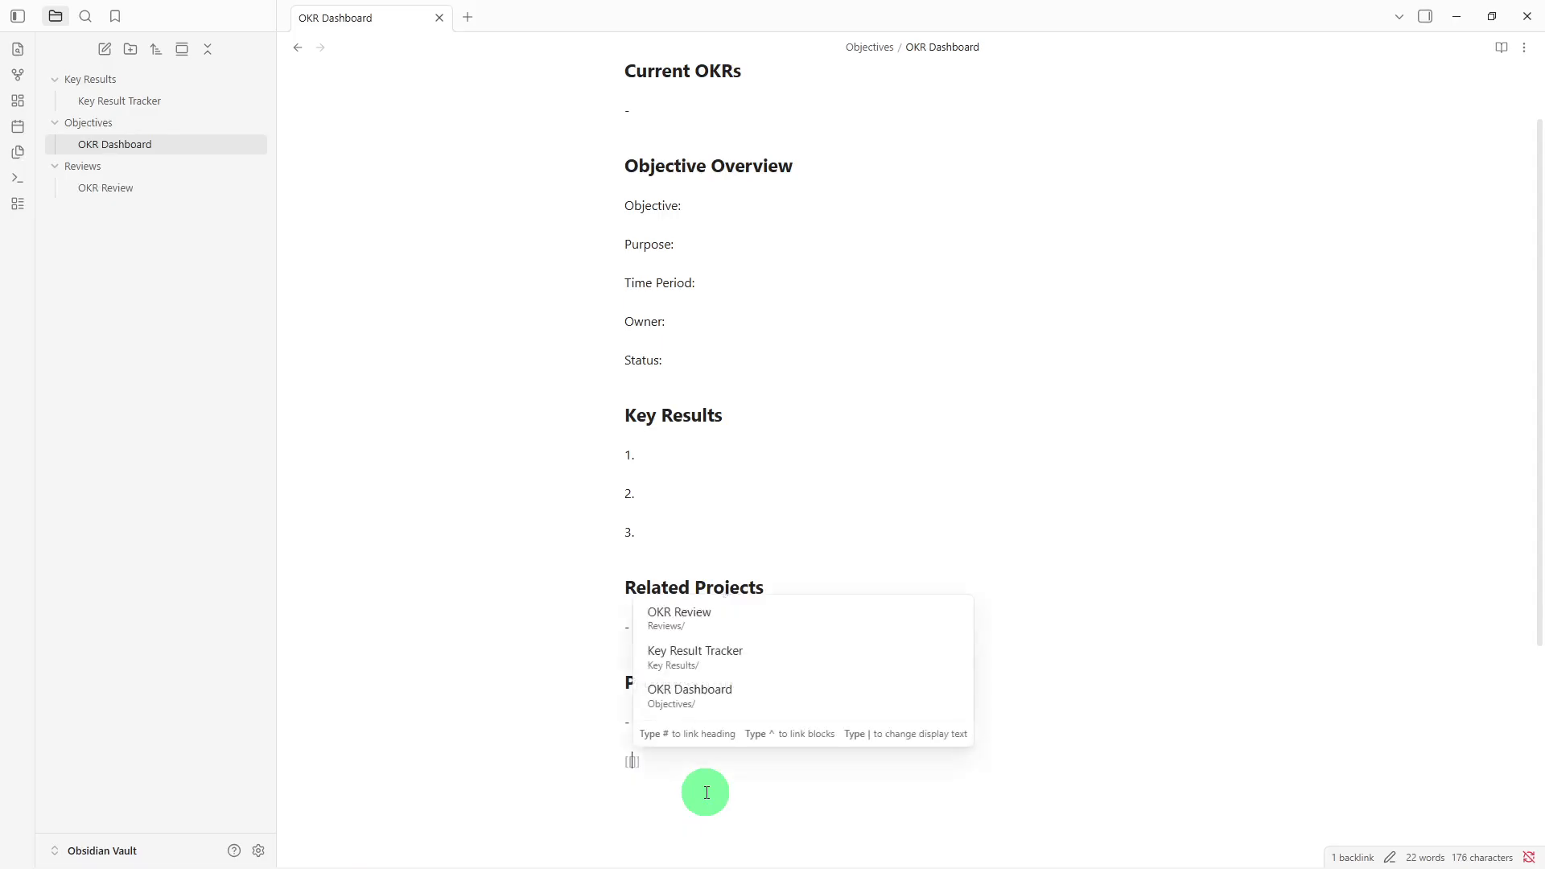
pyautogui.click(763, 601)
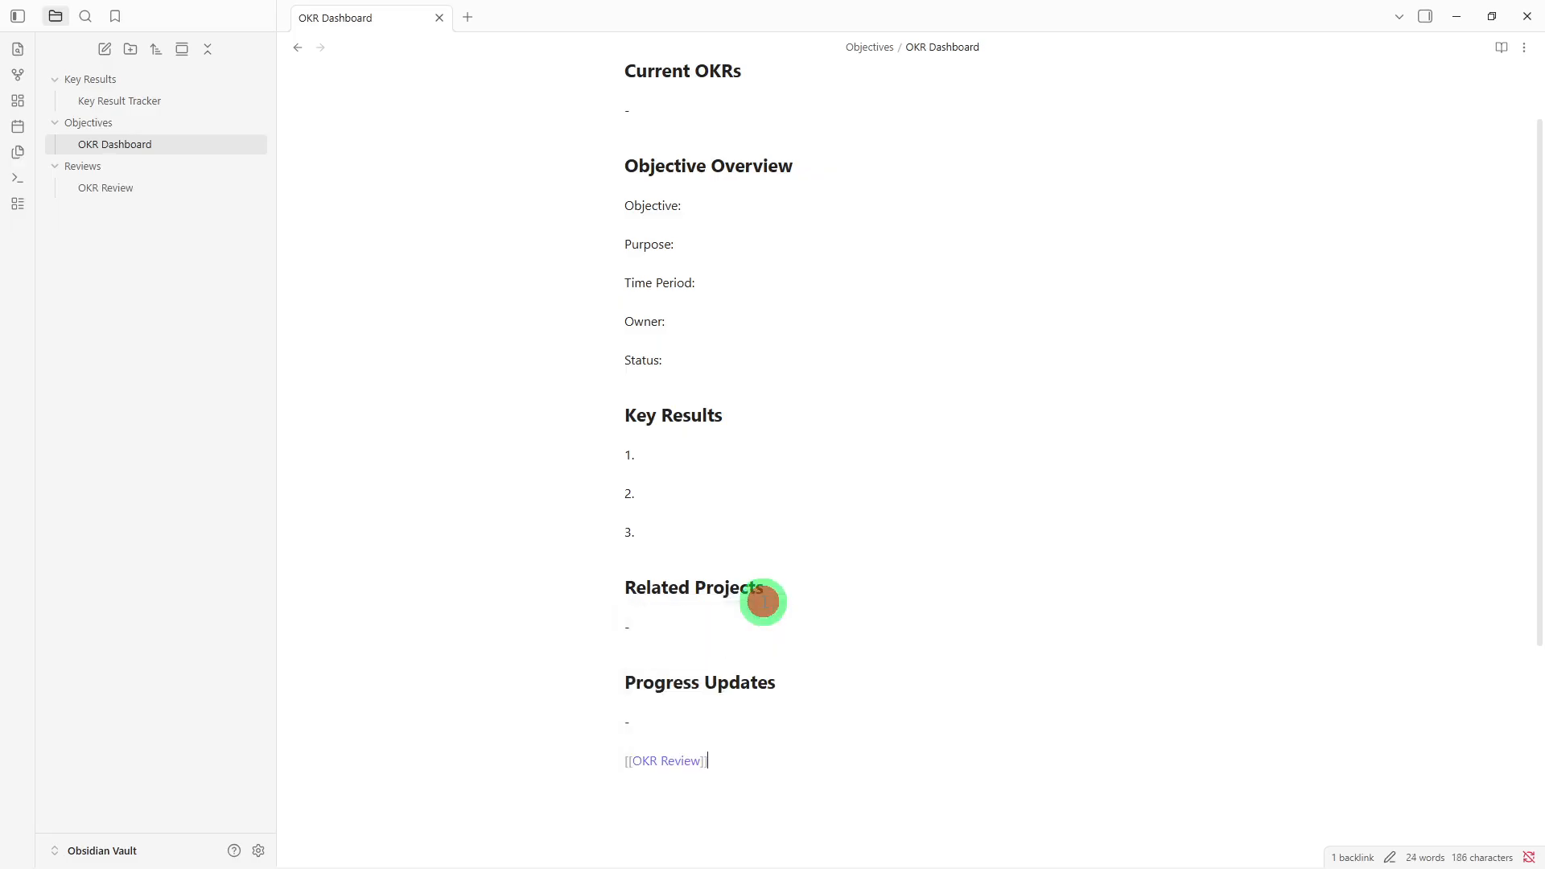
# - Add a link to Key Result Tracker on the line below the OKR Review link in OKR Dashboard
pyautogui.press('Return')
pyautogui.write('[[')
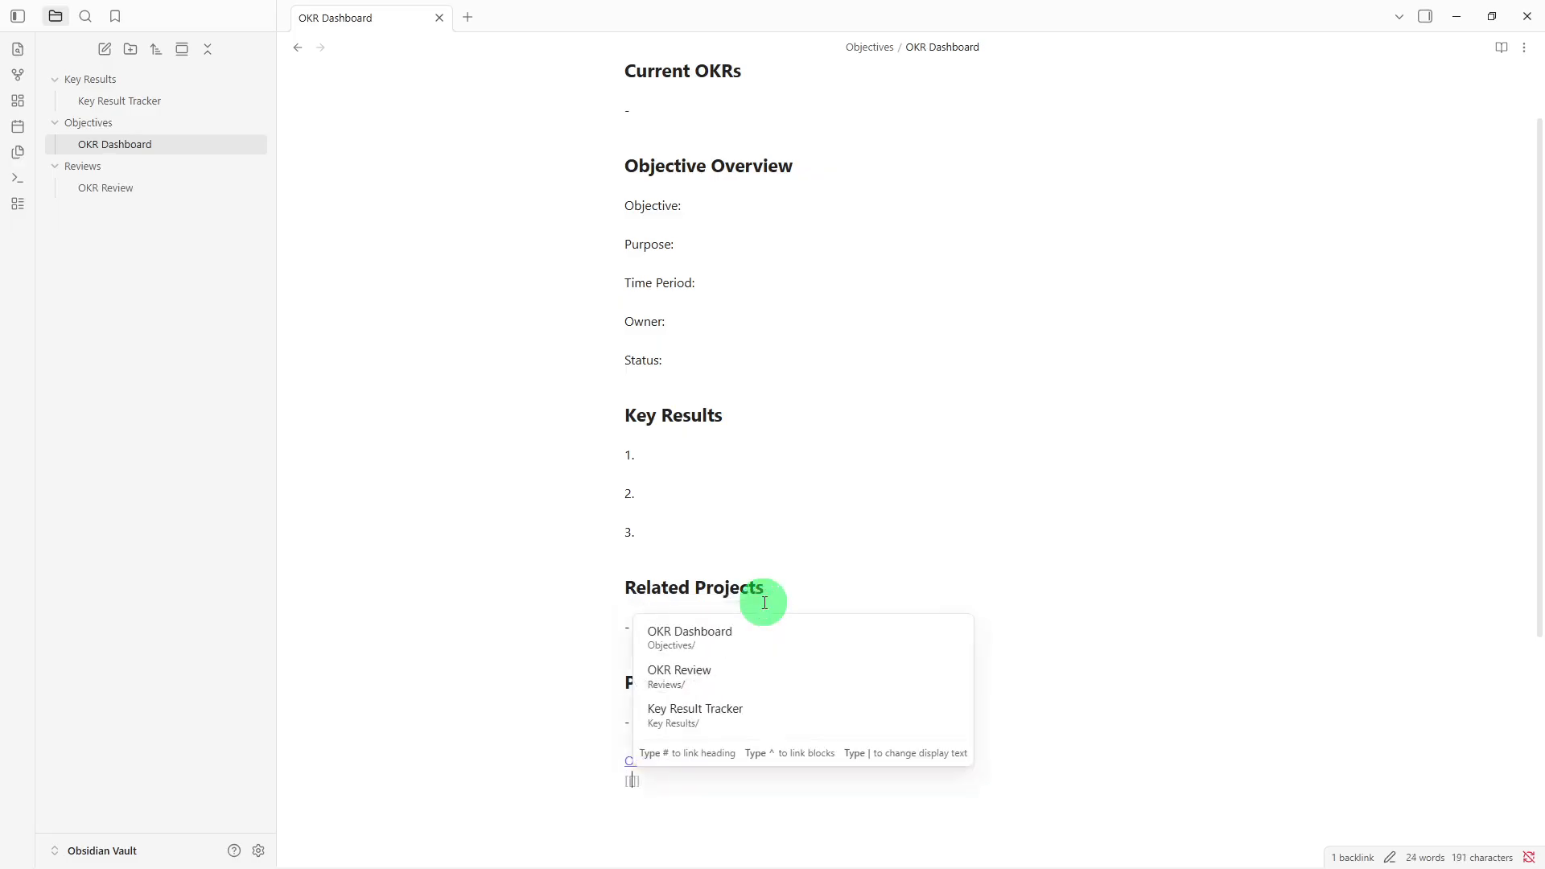
pyautogui.click(747, 709)
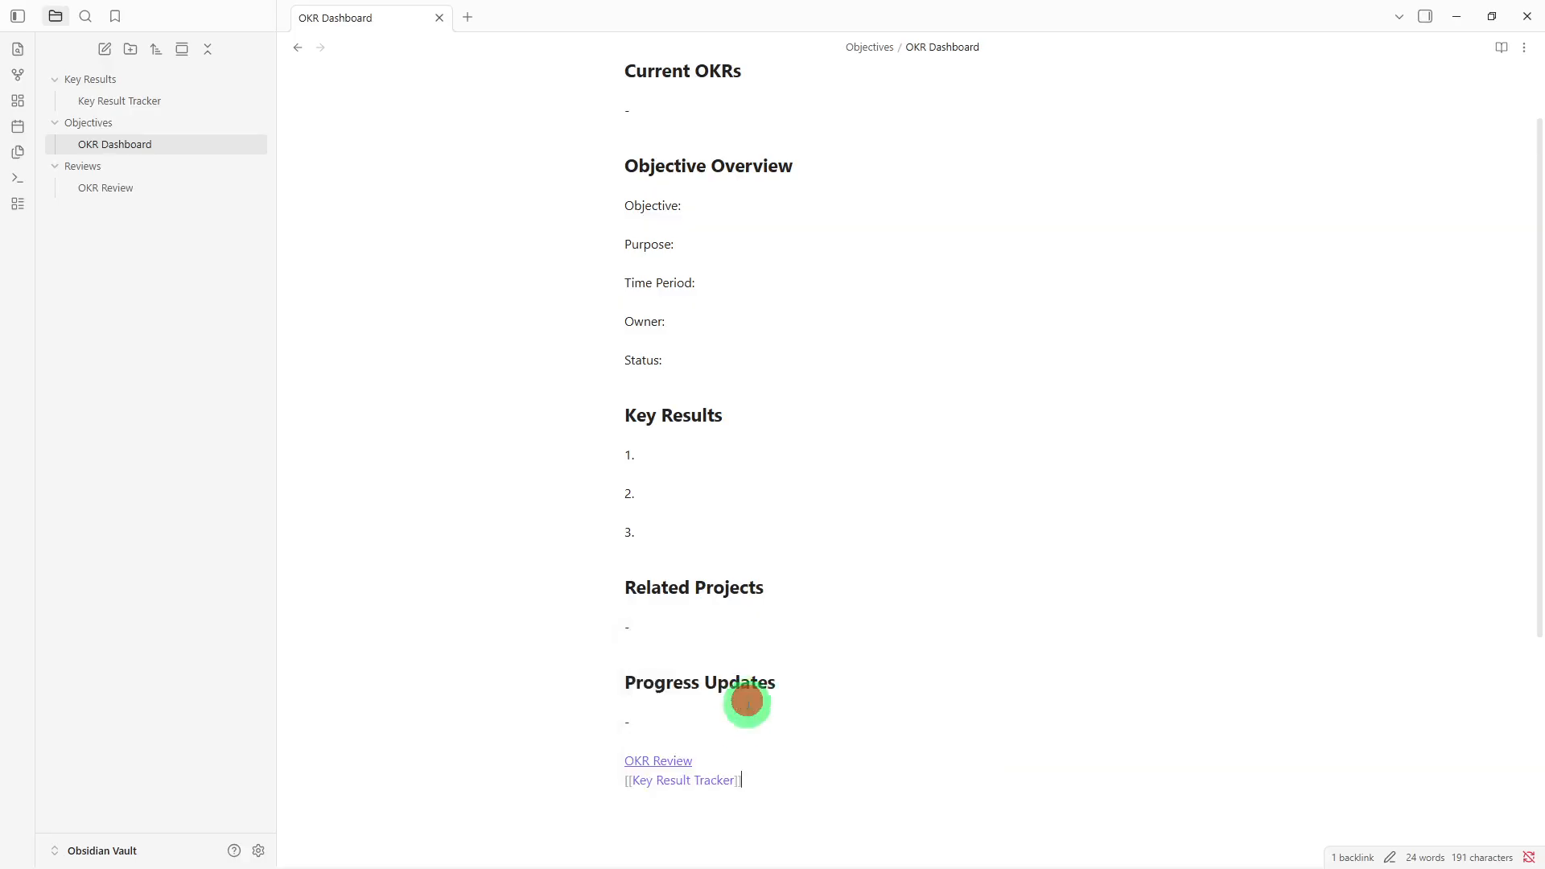
pyautogui.click(698, 780)
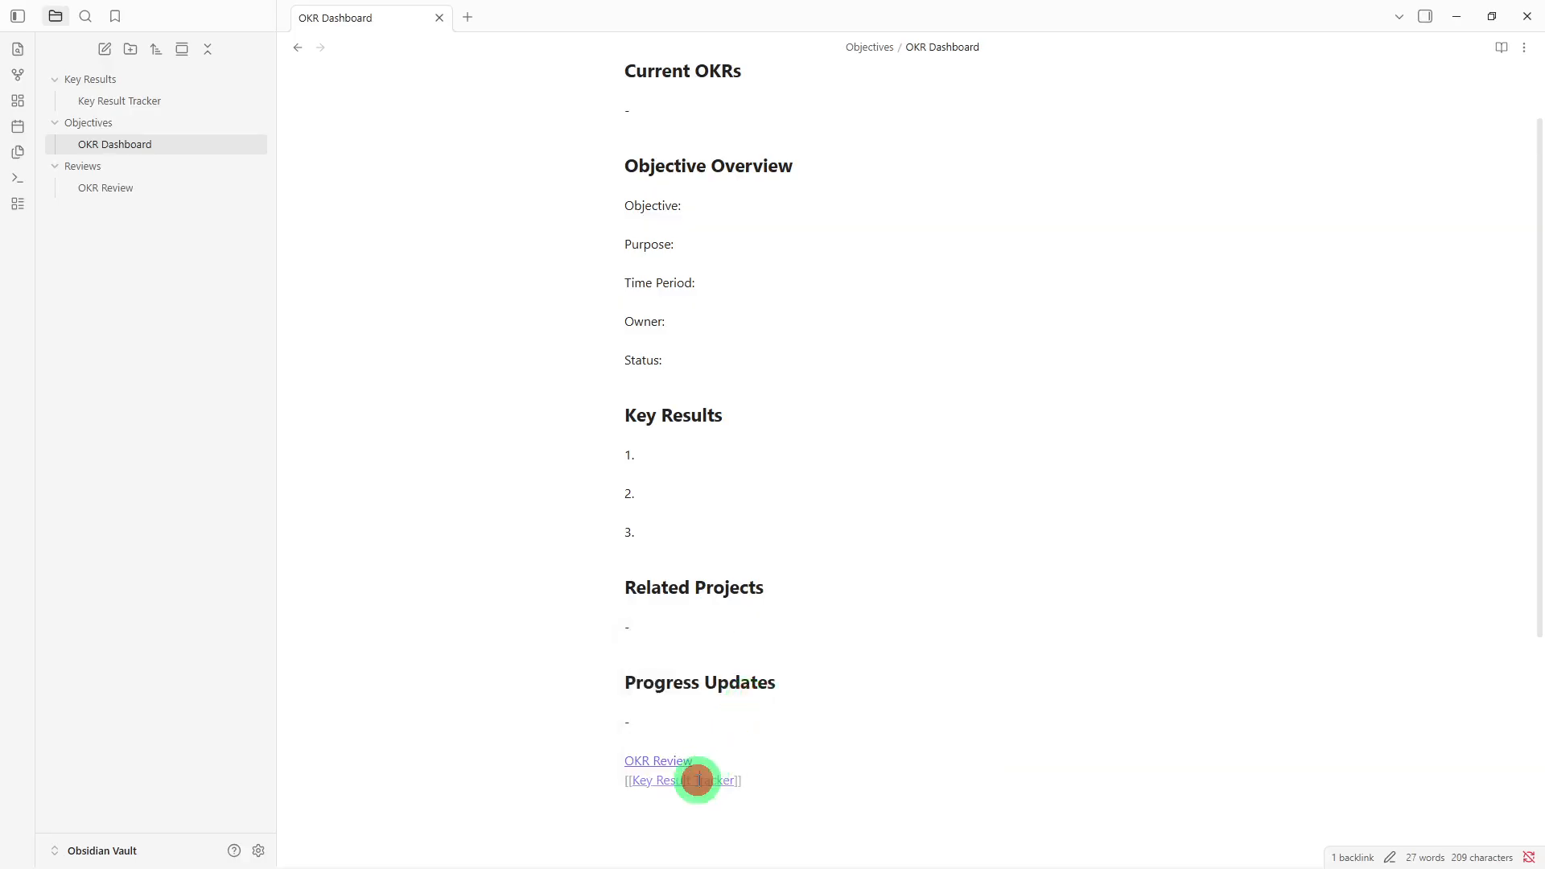
pyautogui.click(805, 771)
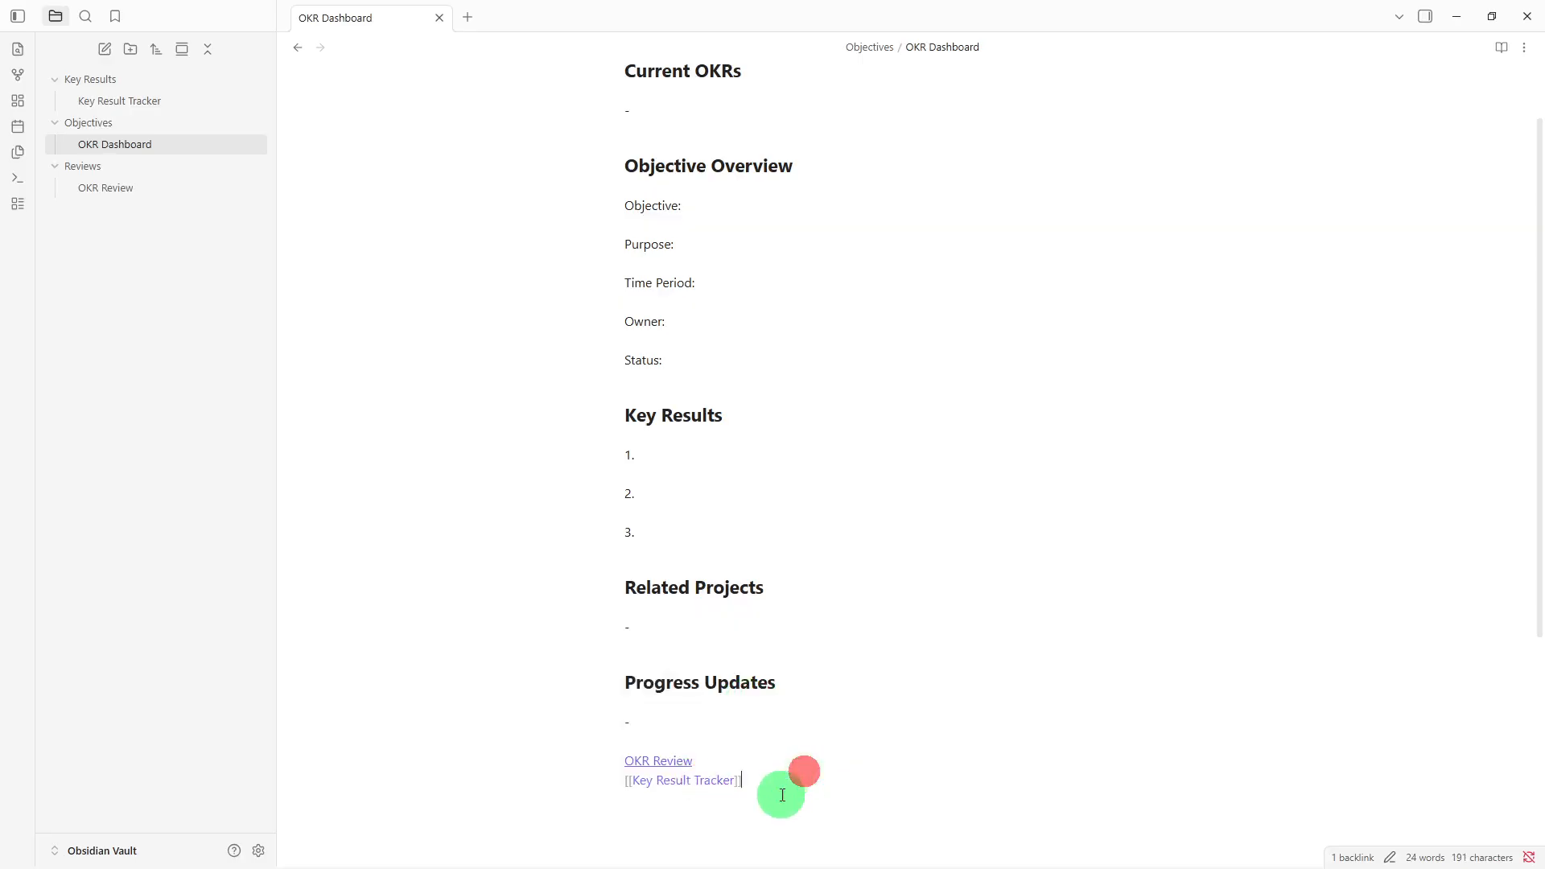
pyautogui.press('Return')
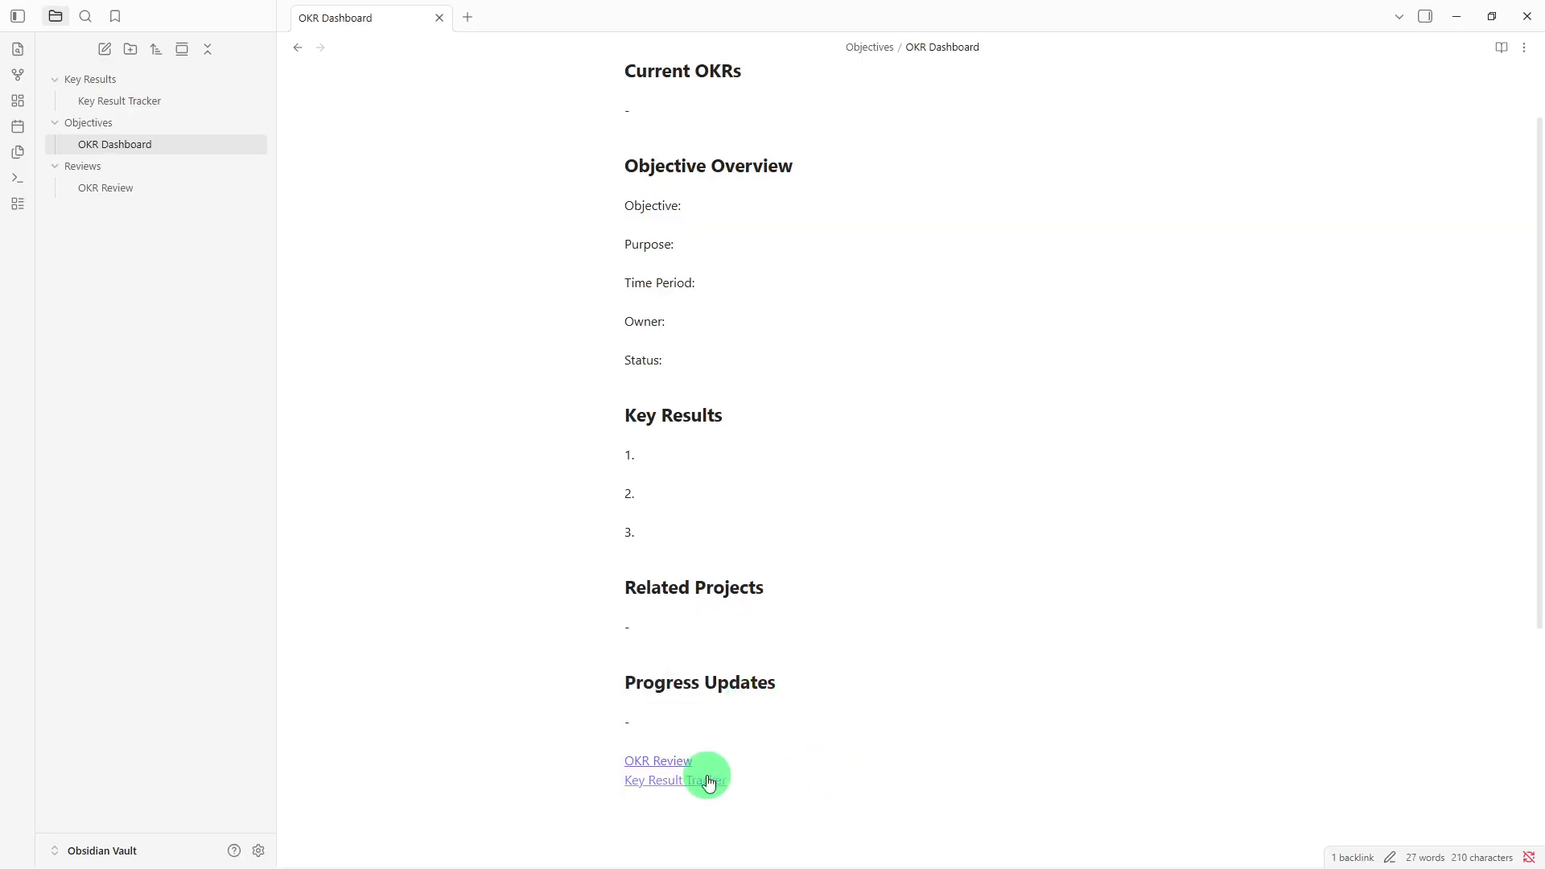
# - Open the linked Key Result Tracker note and insert a blank line above the Active Key Results heading
pyautogui.click(708, 781)
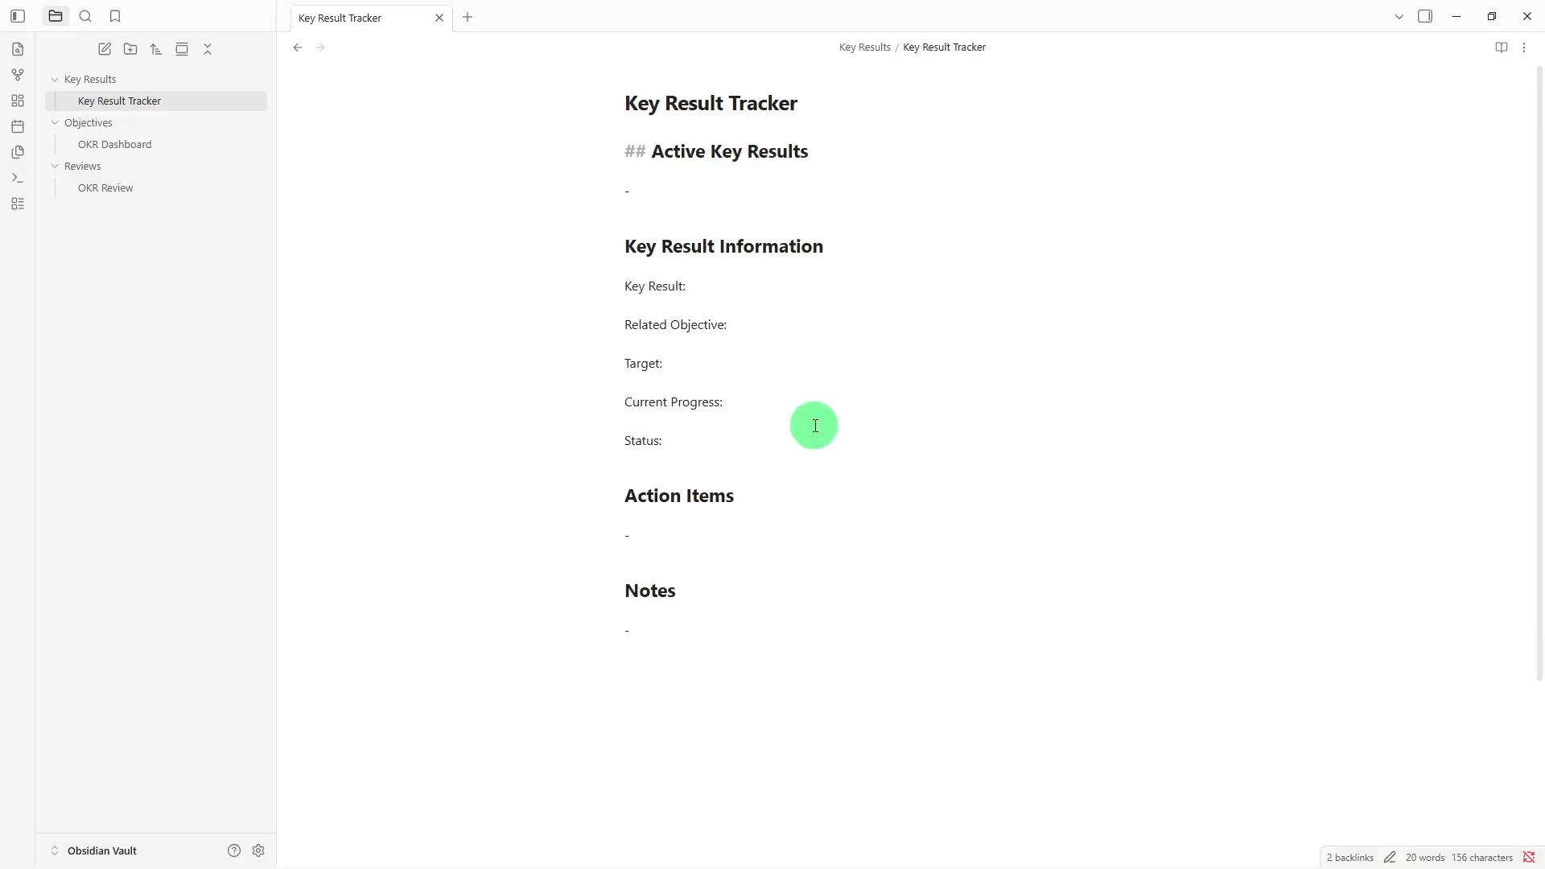
pyautogui.press('Return')
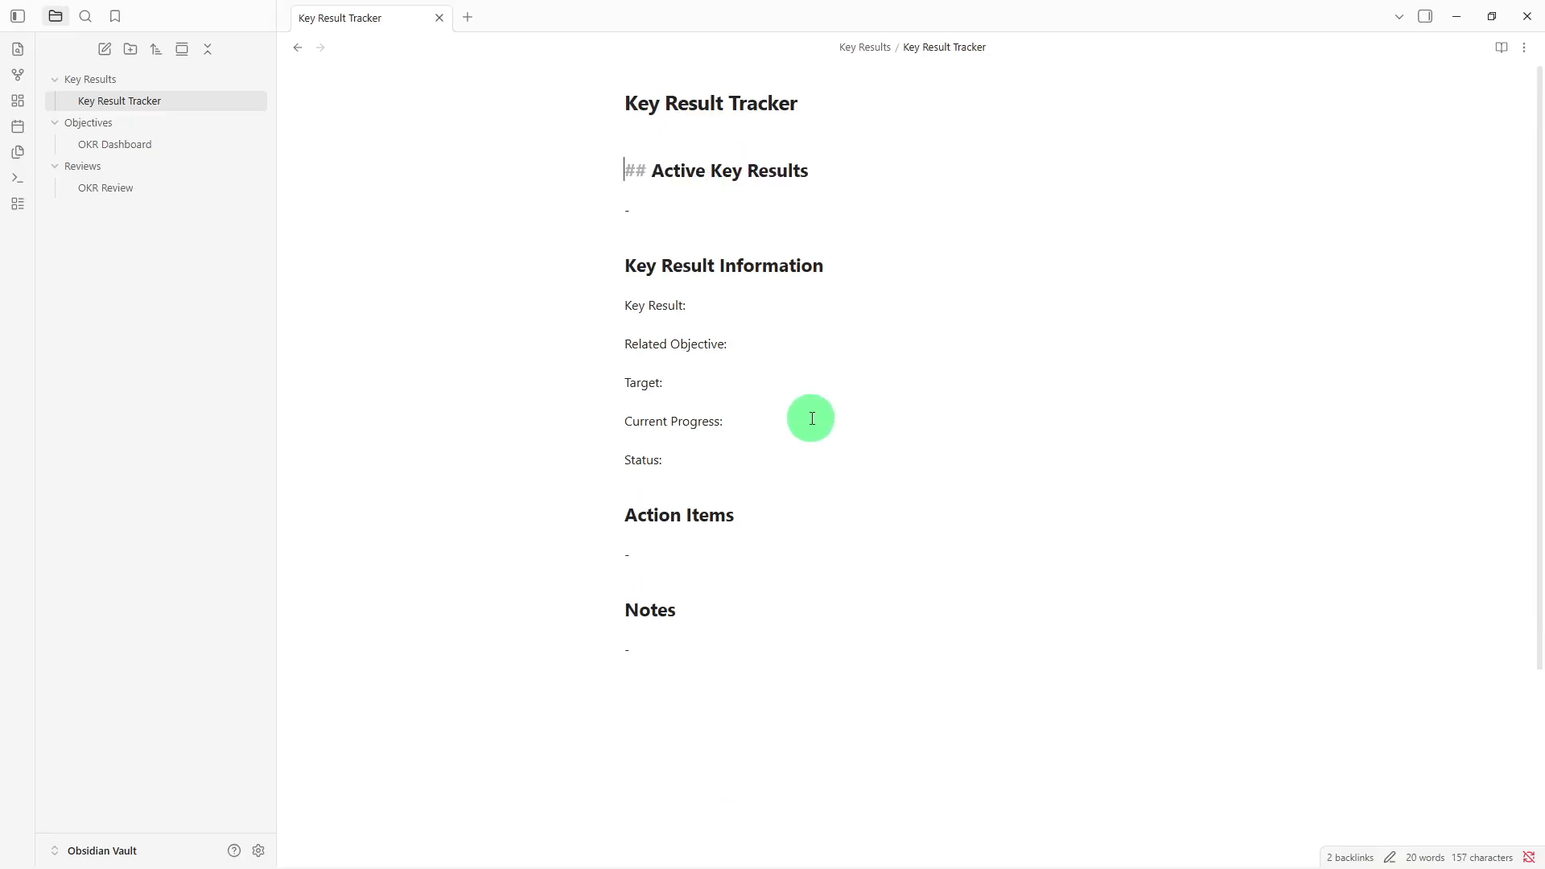
pyautogui.click(709, 139)
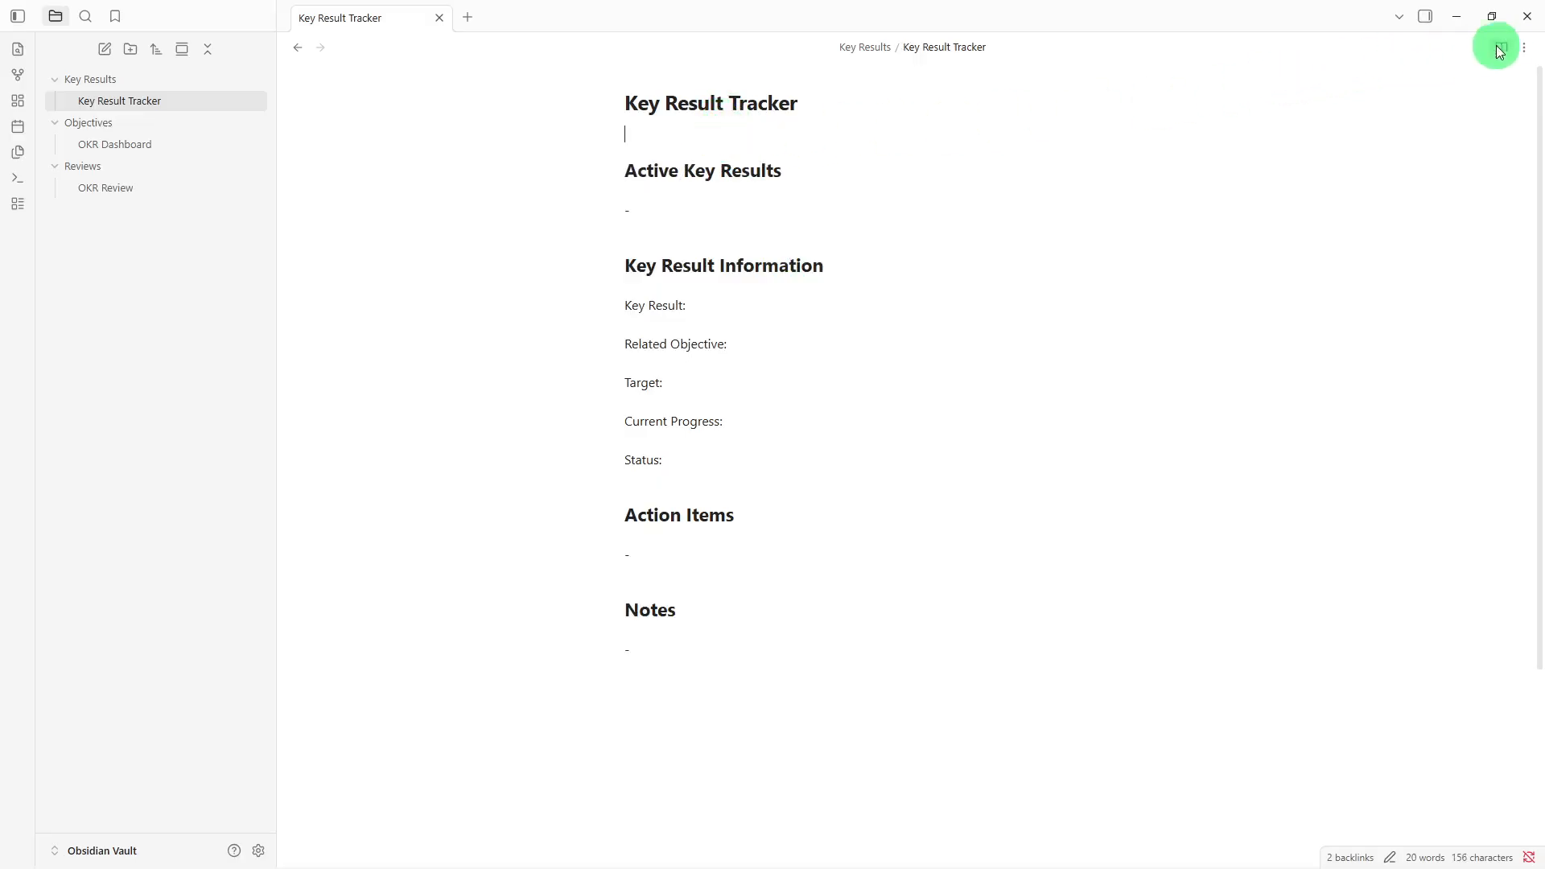
# - Add a tags file property to the Key Result Tracker note with the value "keyresult"
pyautogui.click(1523, 47)
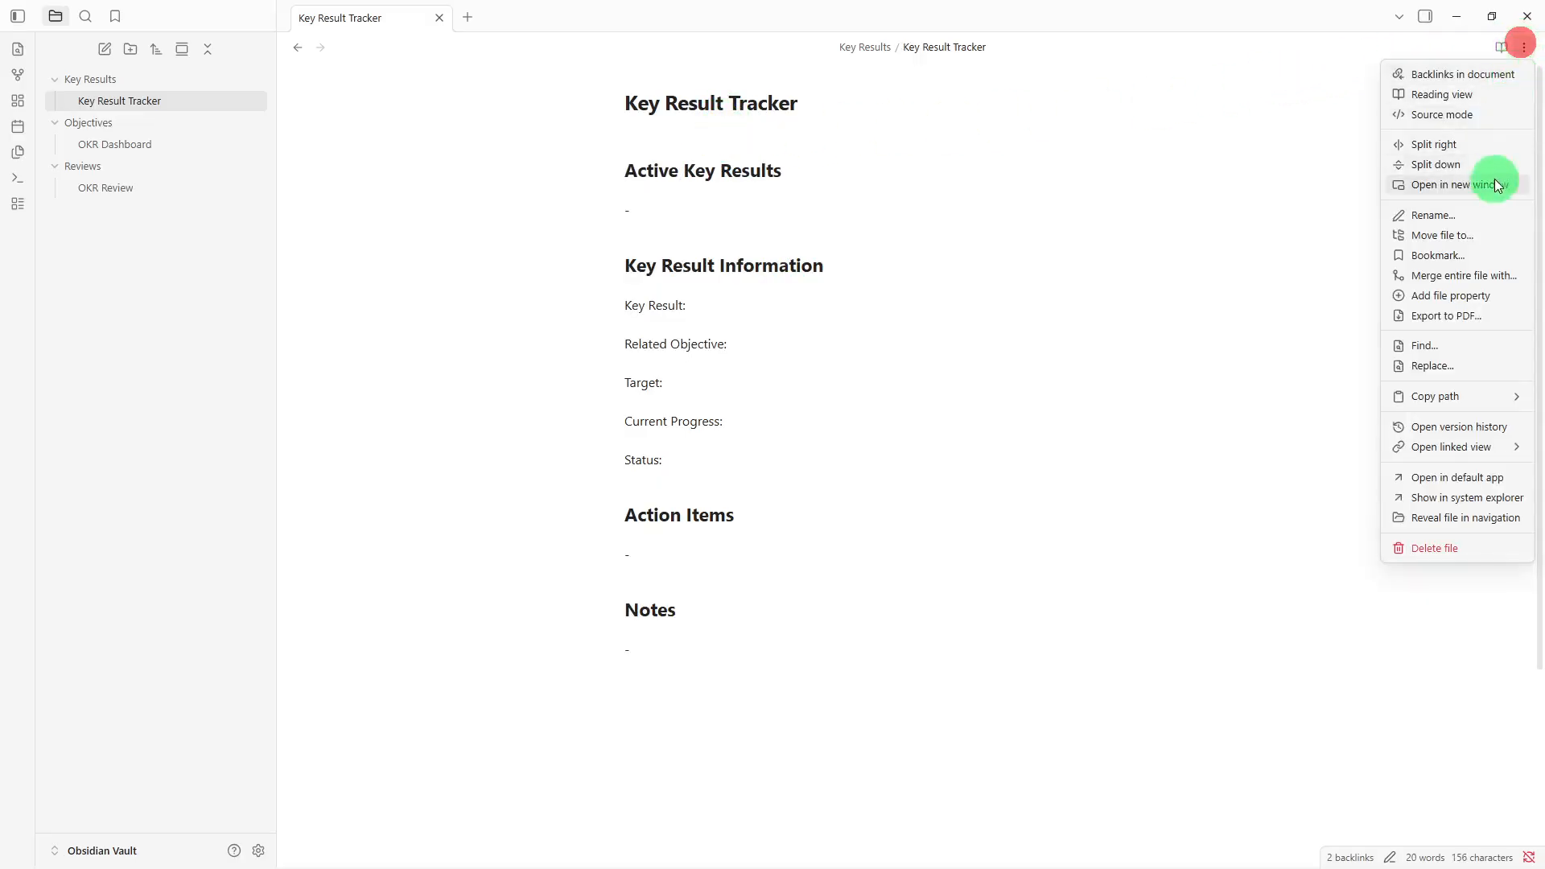
pyautogui.click(1486, 296)
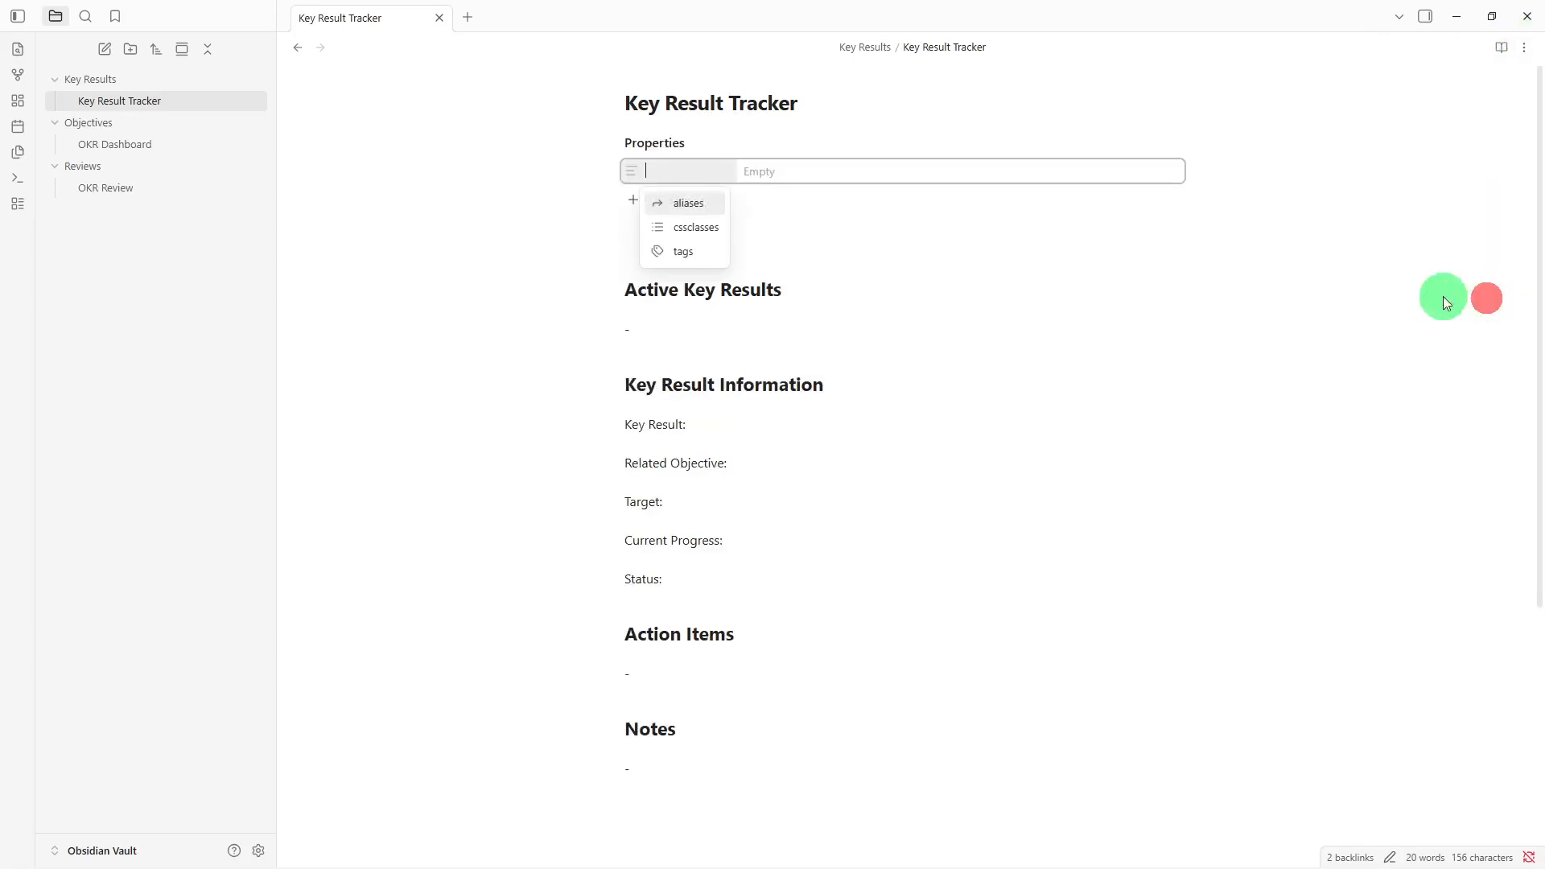
pyautogui.click(713, 243)
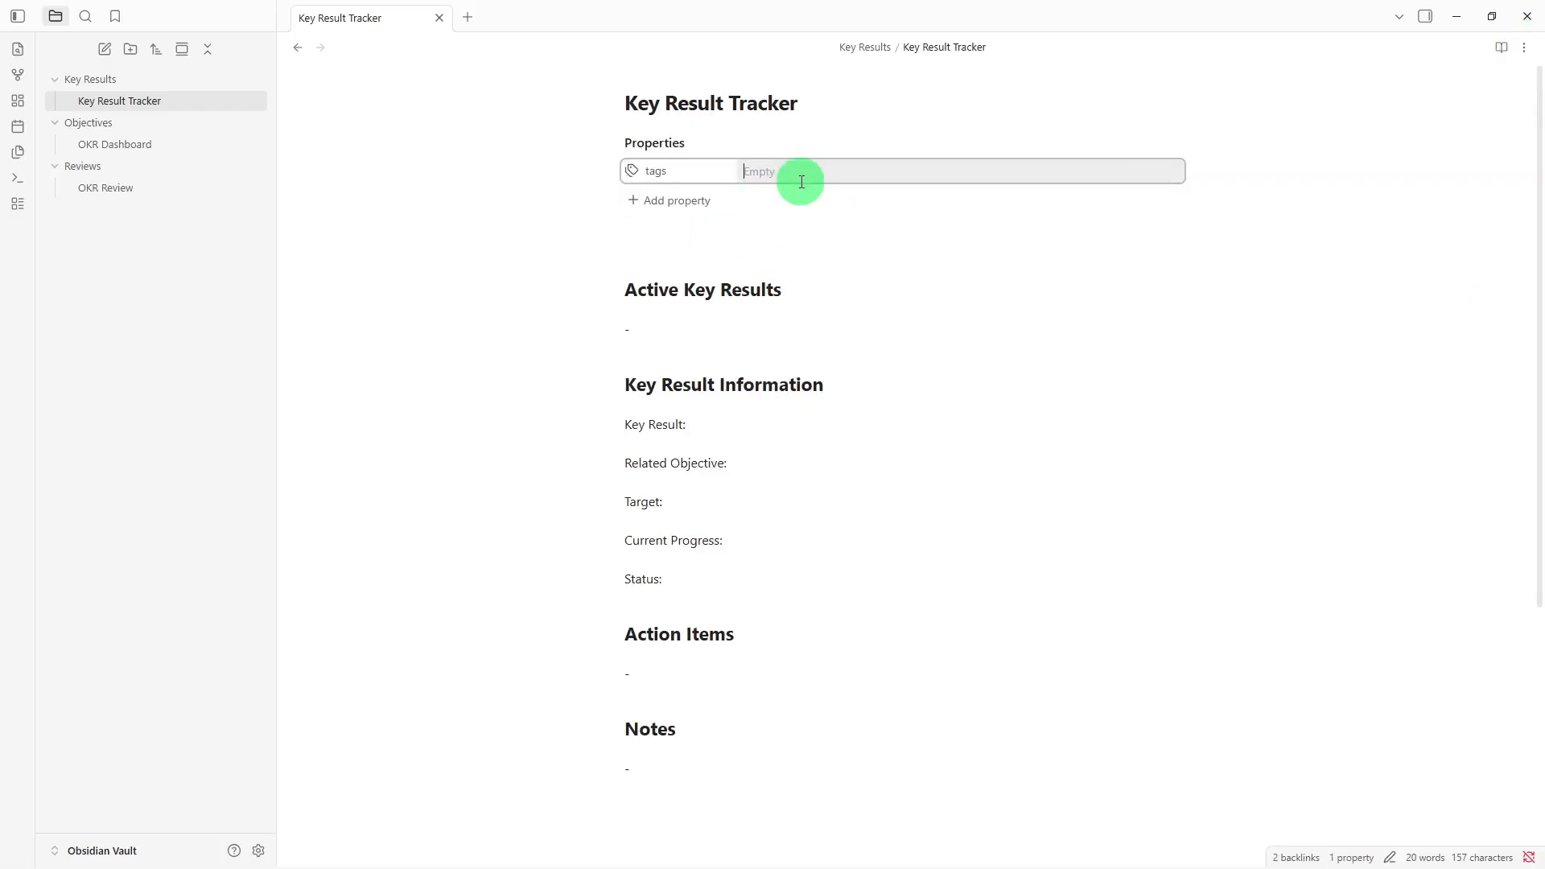
pyautogui.write('keyresult')
# - Write the inline tags #tracker, #active and #results on the blank line above the Active Key Results heading
pyautogui.click(757, 259)
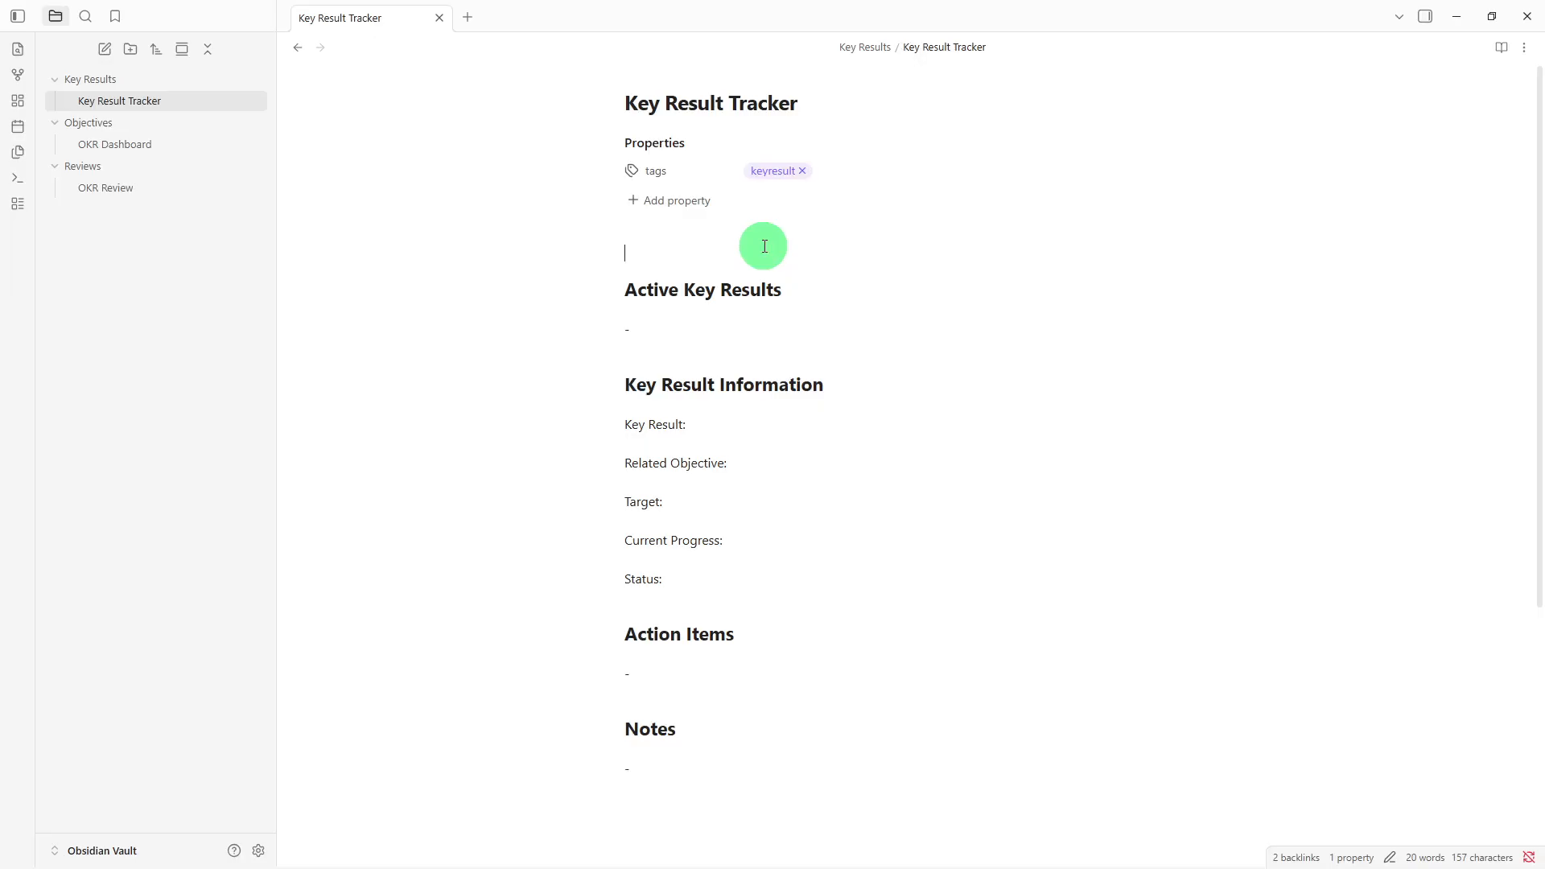
pyautogui.write('#')
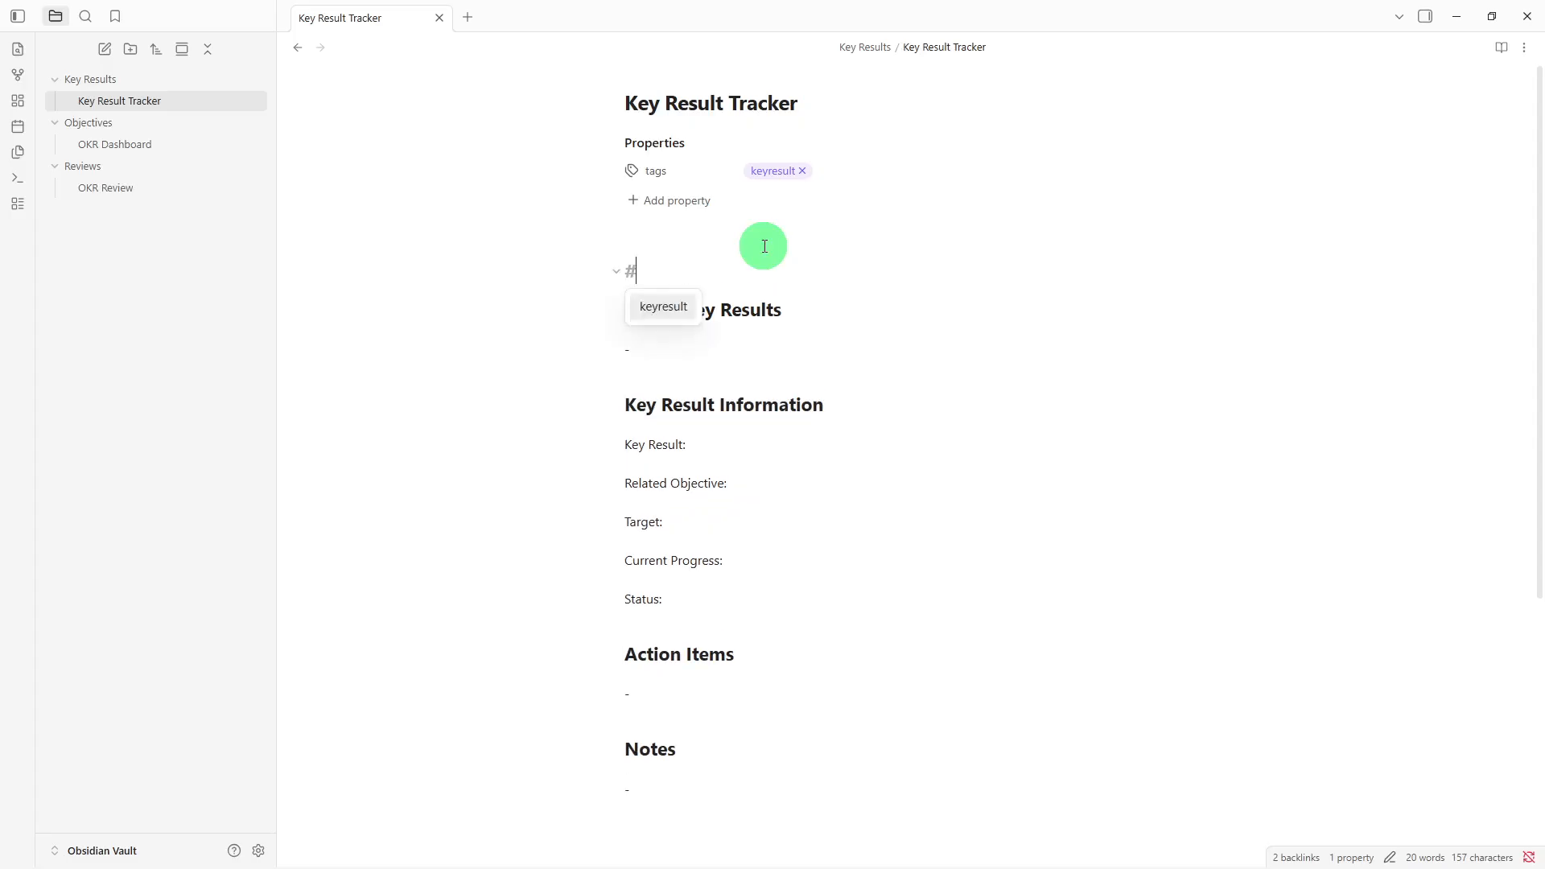
pyautogui.write('tracier')
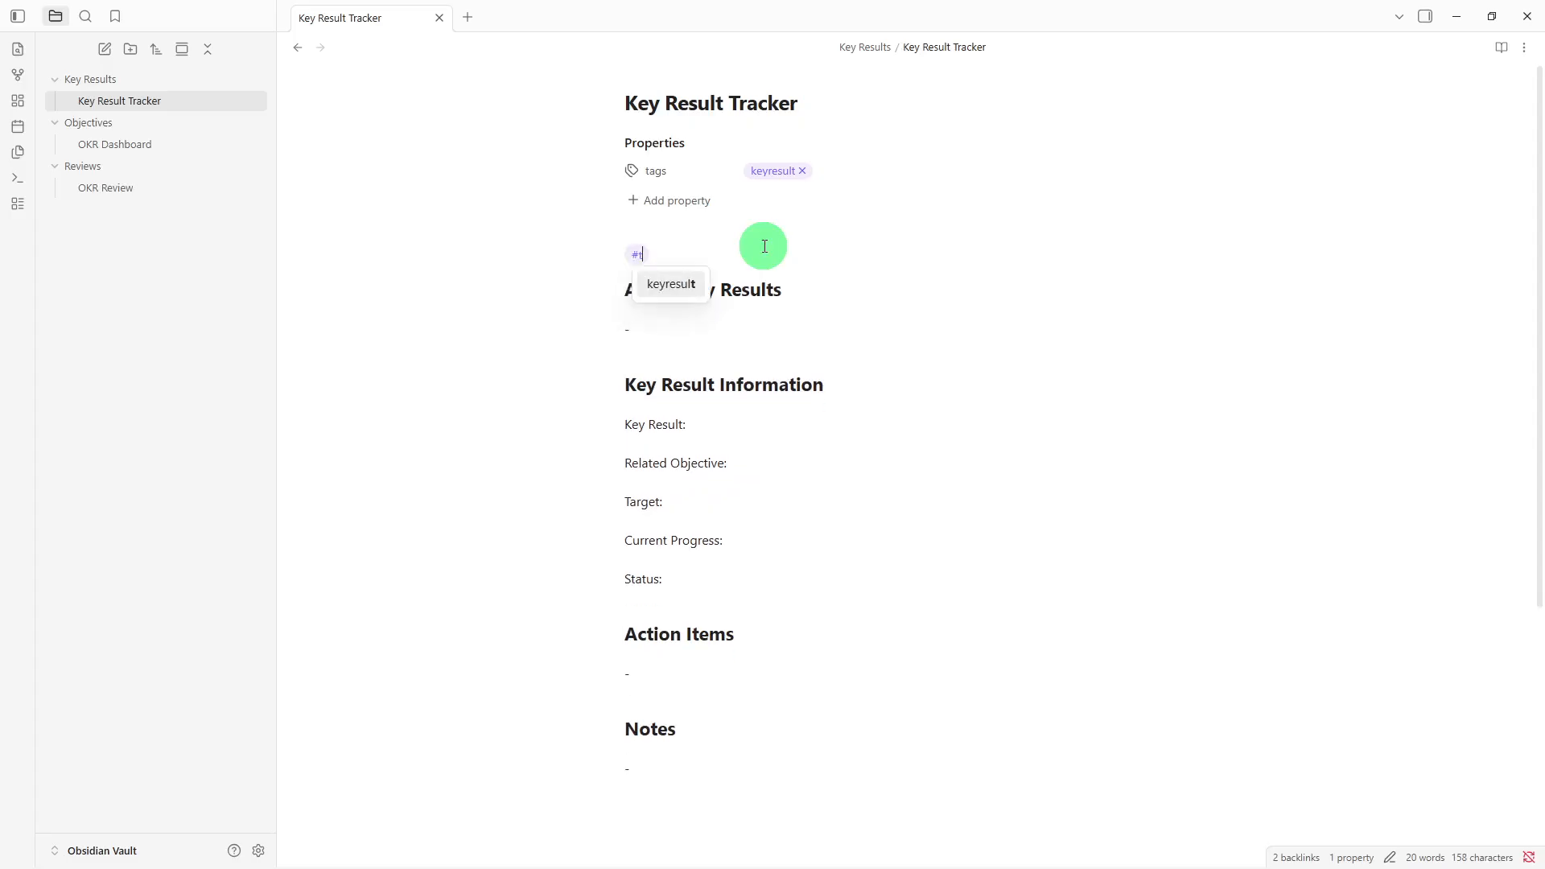
pyautogui.press('BackSpace')
pyautogui.press('BackSpace')
pyautogui.press('BackSpace')
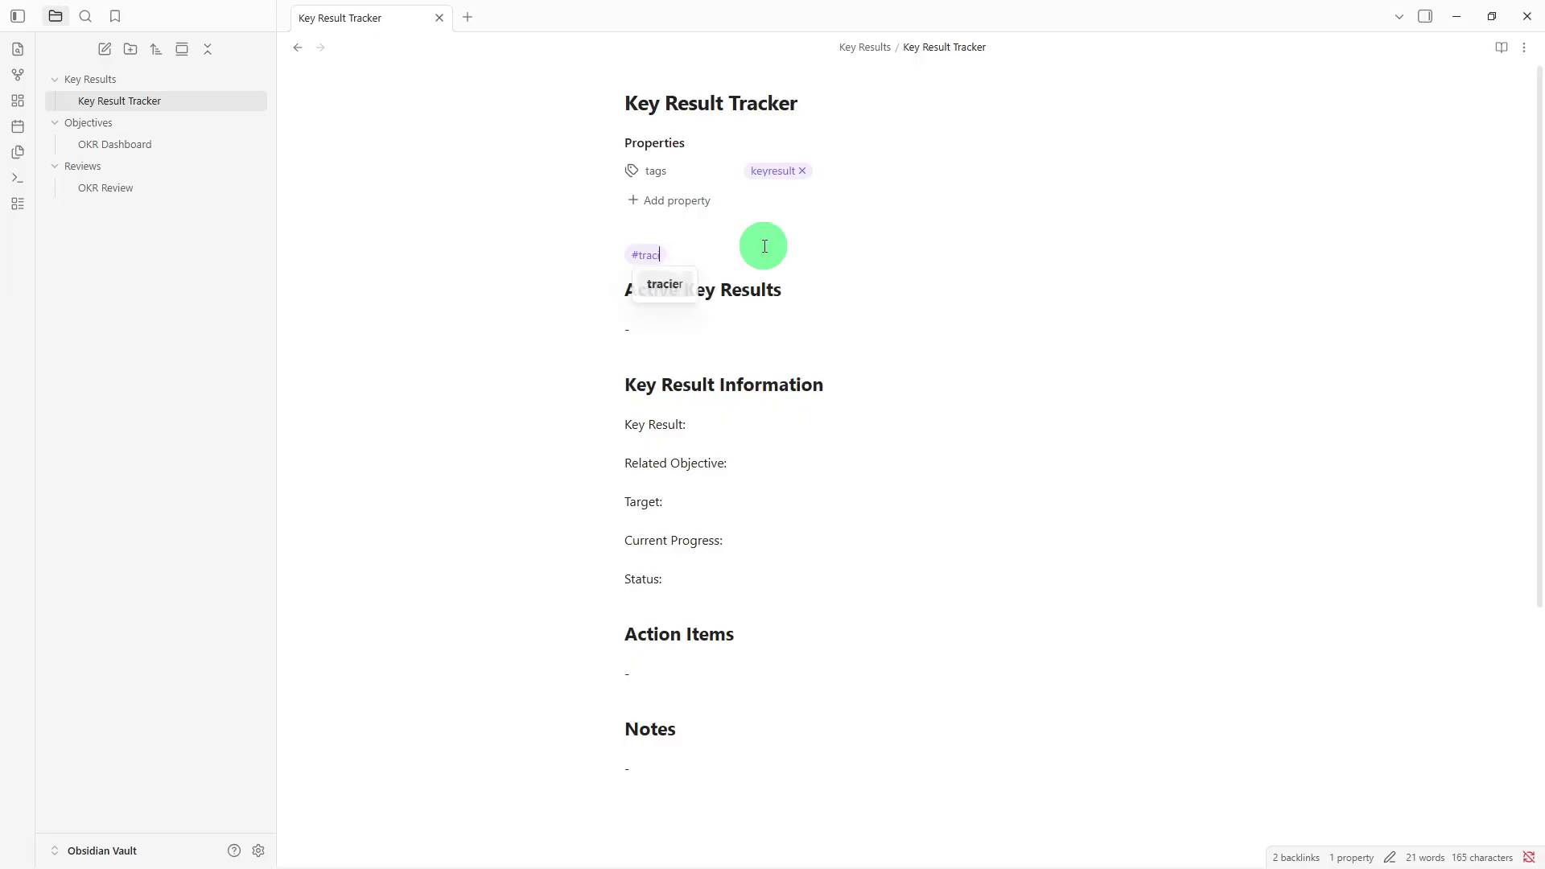
pyautogui.write('ker')
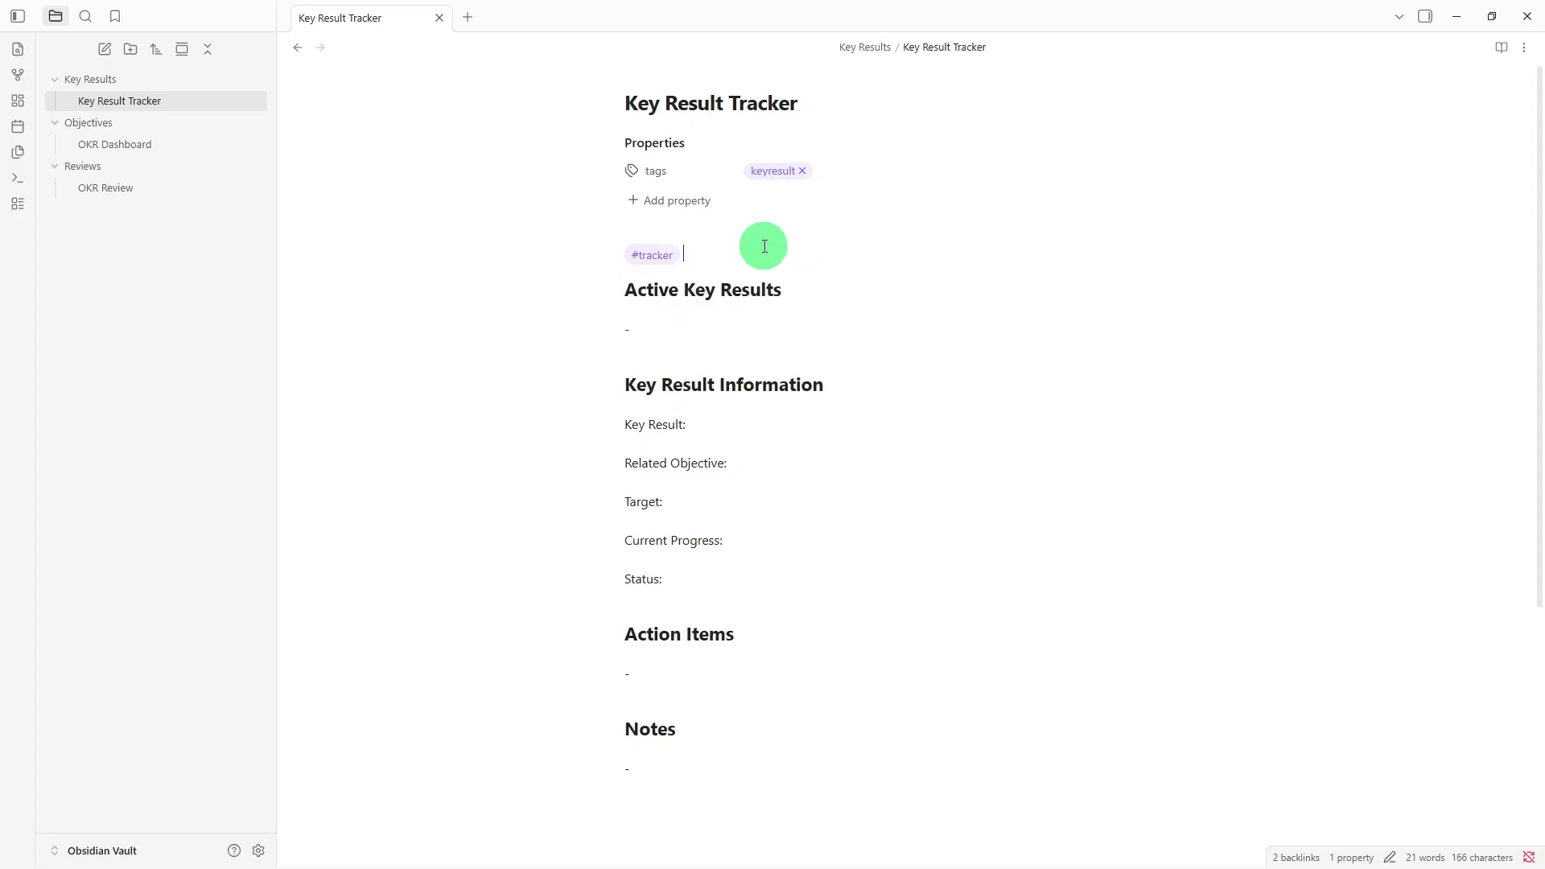
pyautogui.write(' #ac')
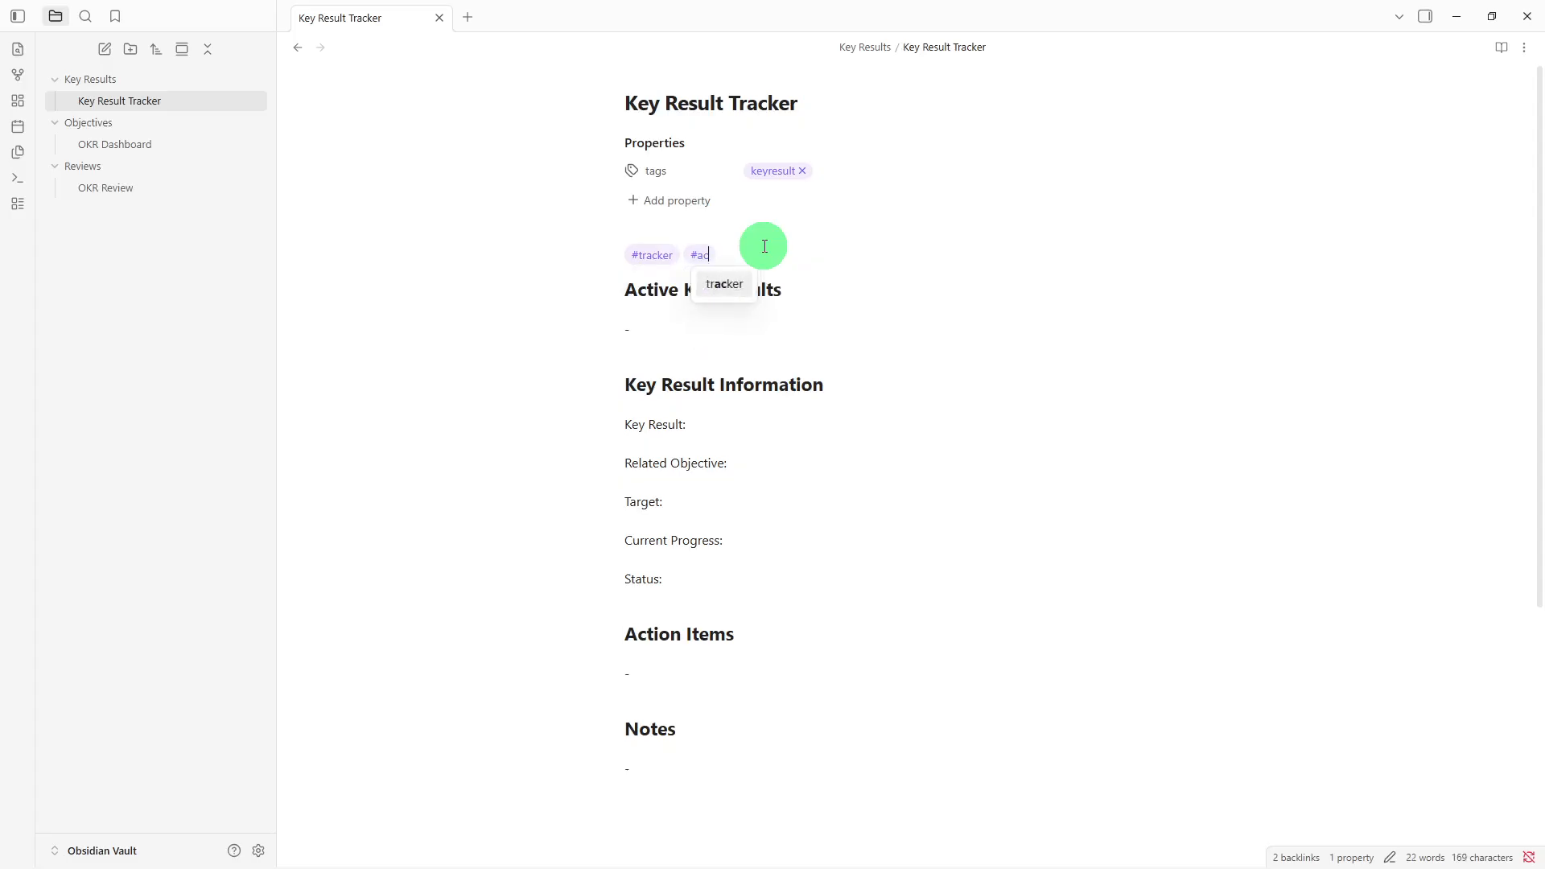
pyautogui.write('tive')
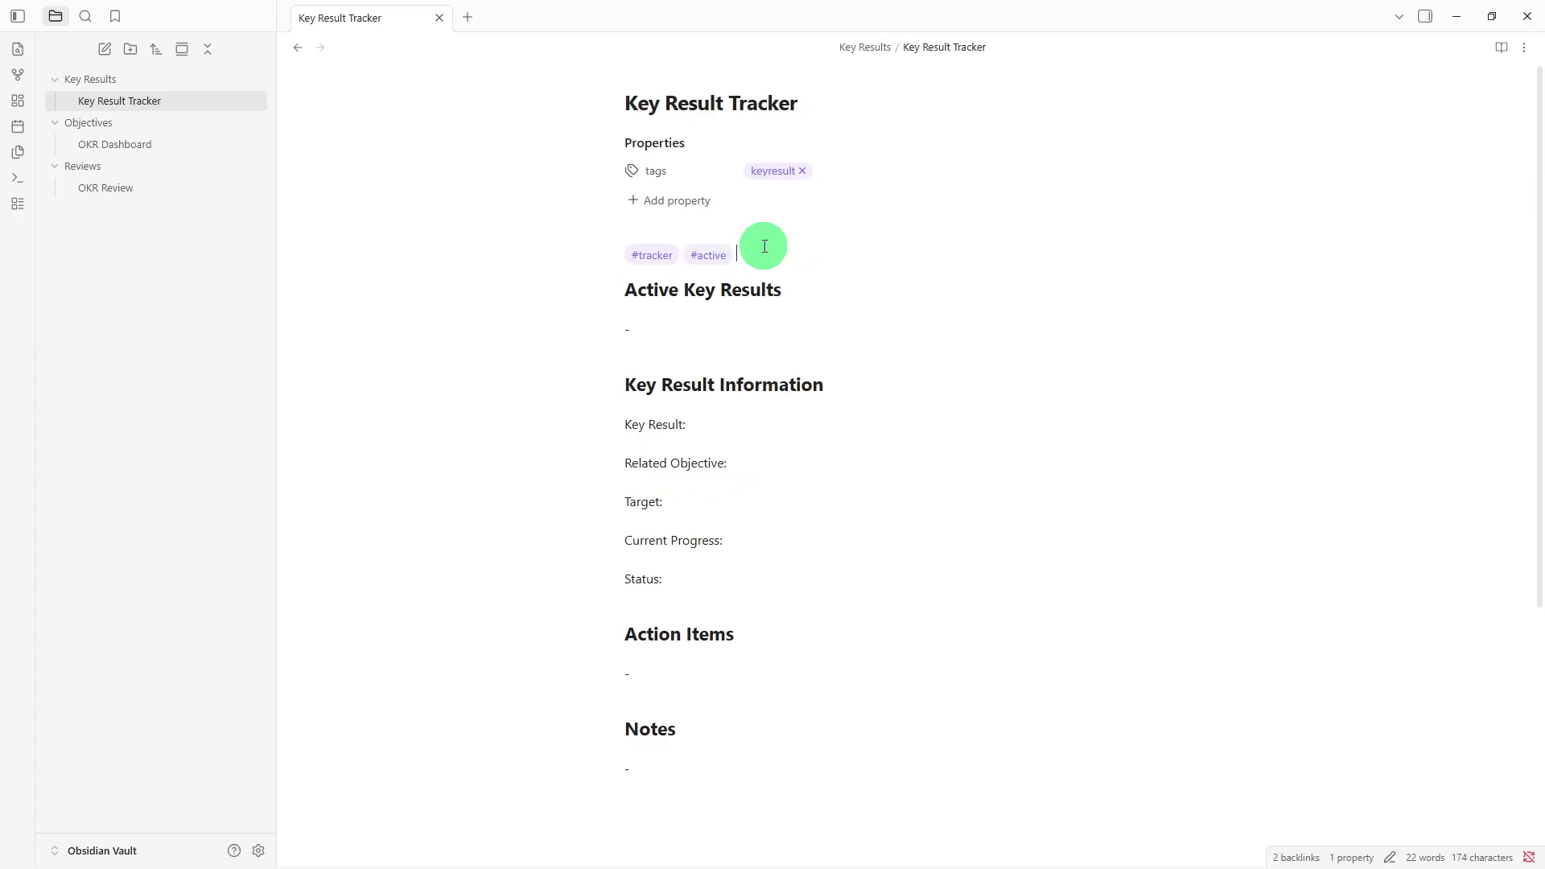
pyautogui.write('#res')
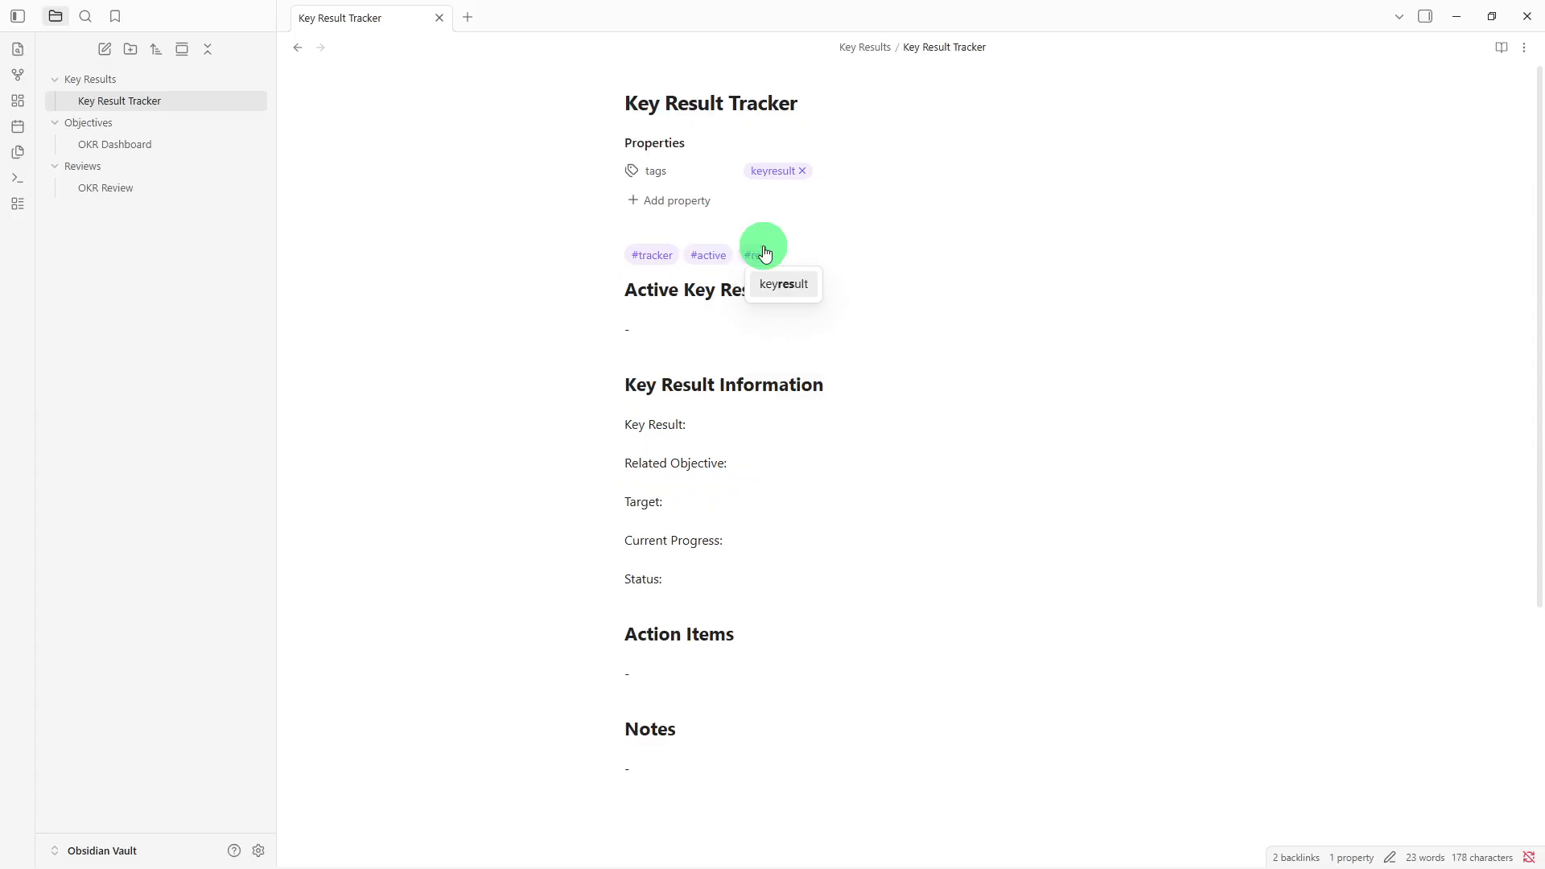
pyautogui.write('ults')
pyautogui.press('Return')
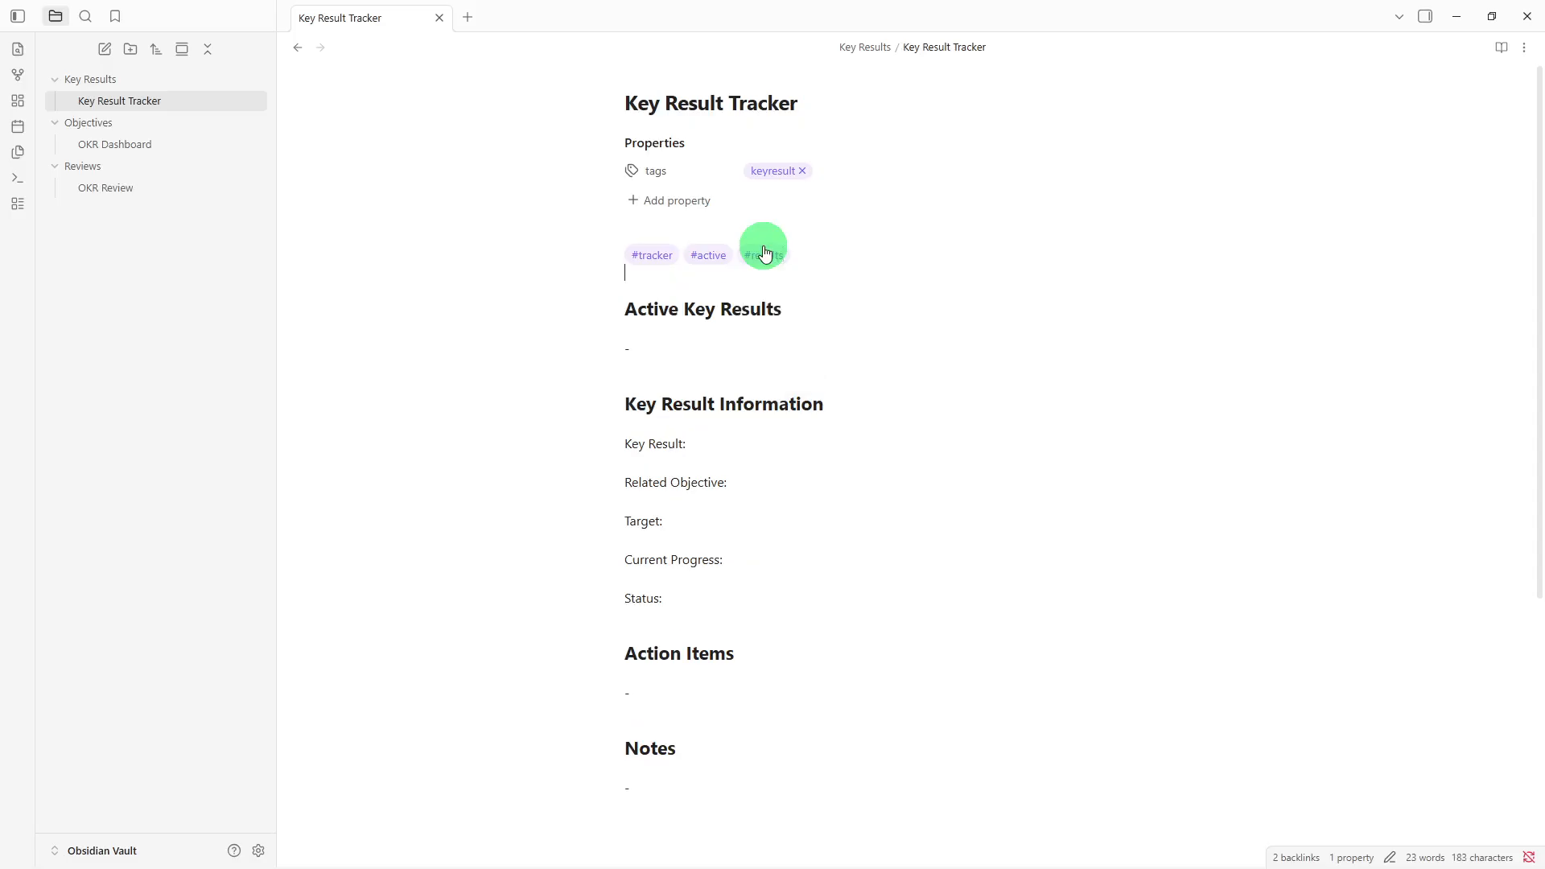
pyautogui.press('BackSpace')
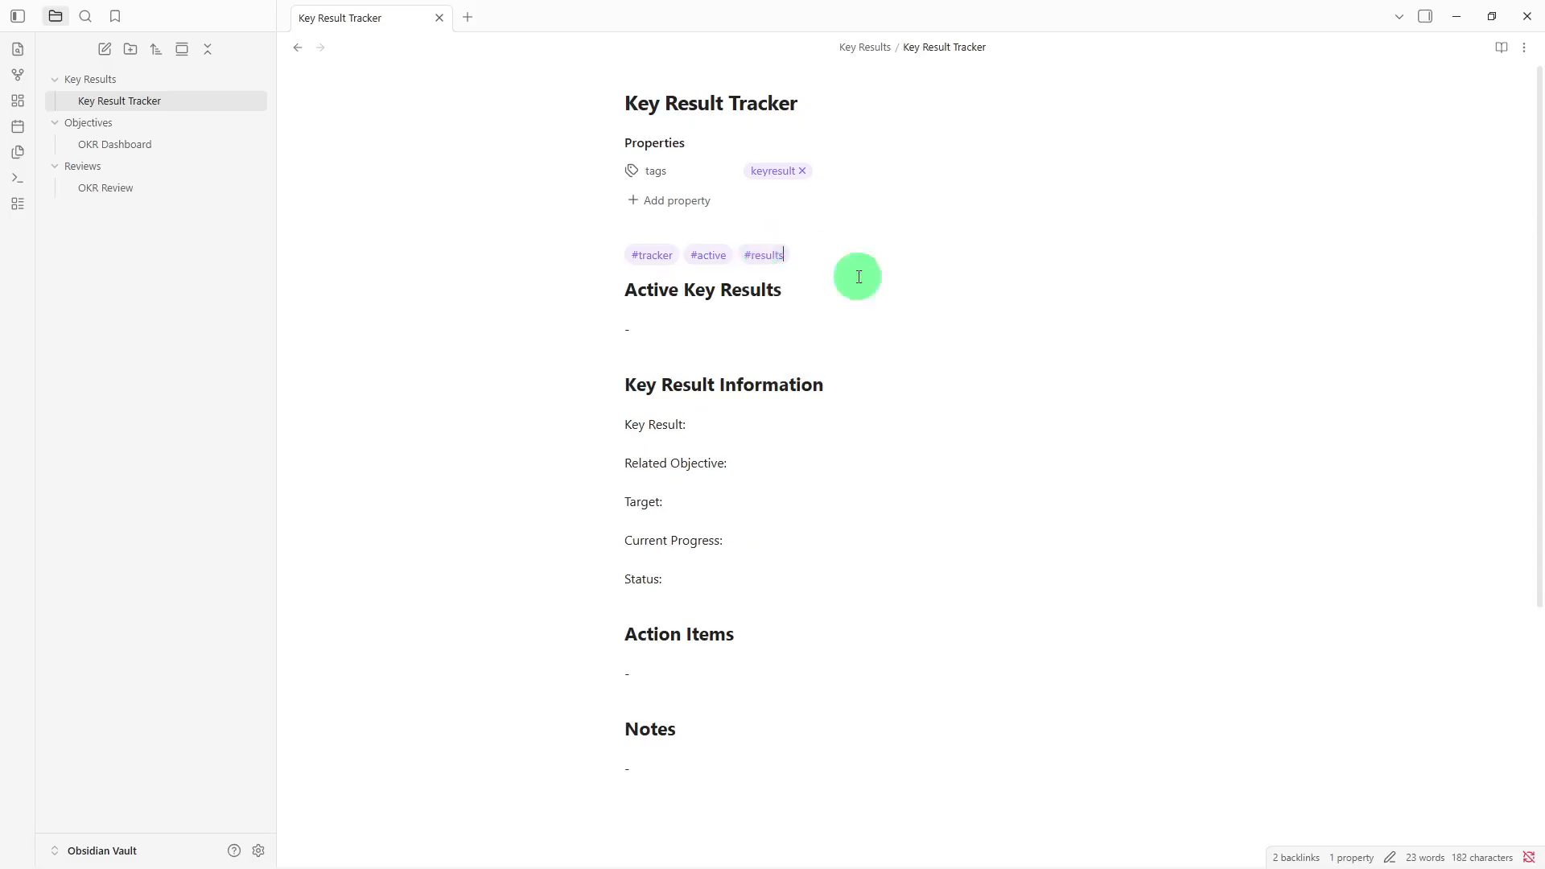